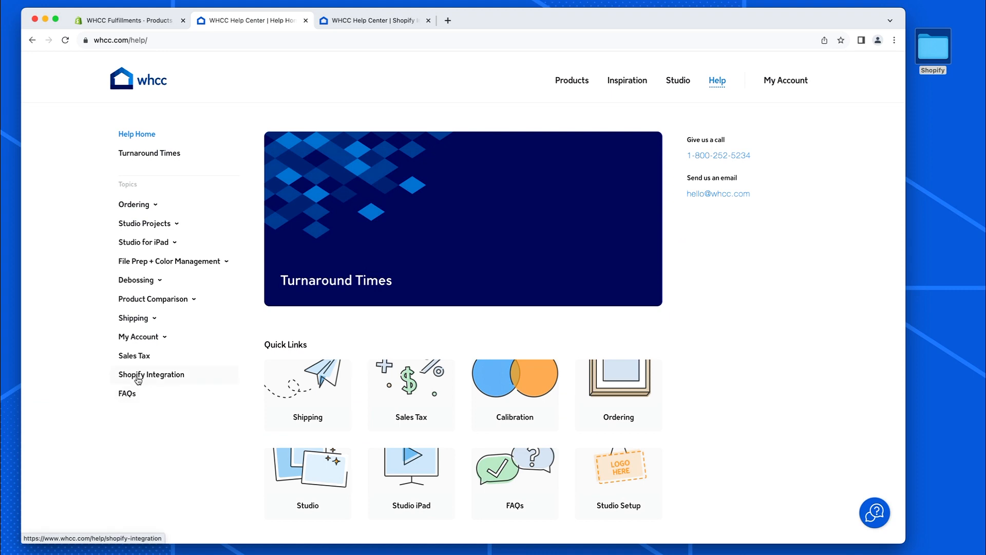
Open the help center's Shopify Integration page and follow its link to the WHCC app listing in the Shopify App Store
{"action": "left_click", "coordinate": [165, 378]}
{"action": "scroll", "coordinate": [288, 391], "scroll_direction": "down", "scroll_amount": 5}
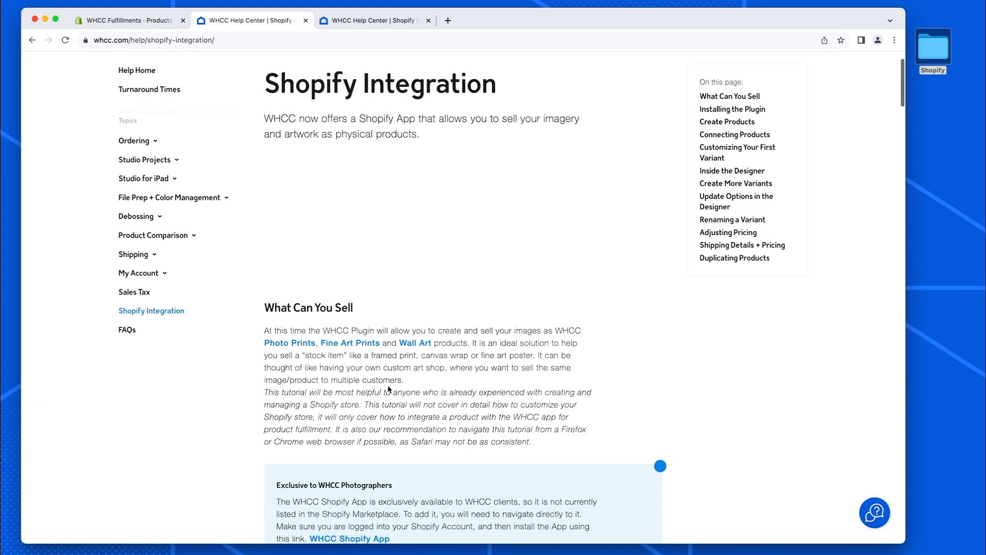
{"action": "left_click", "coordinate": [354, 362]}
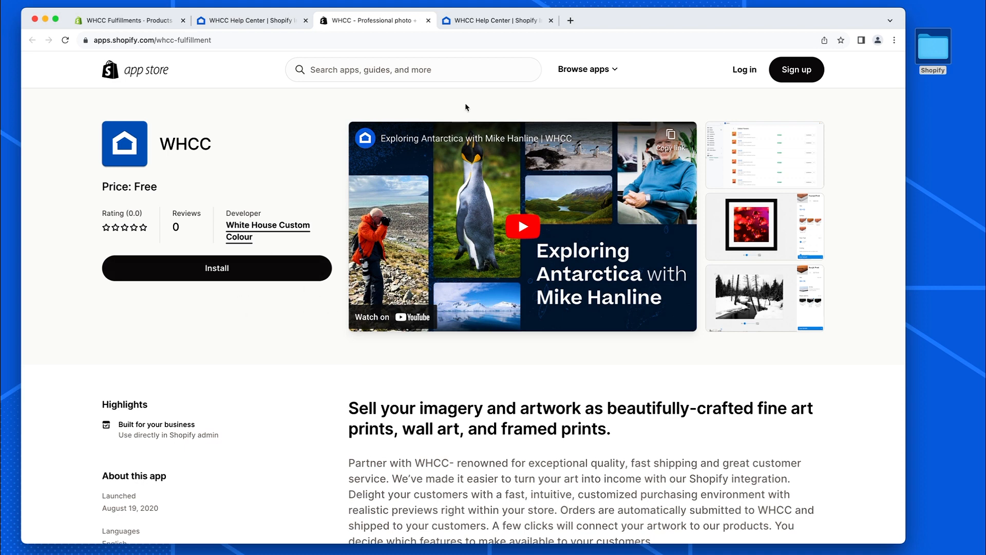
Examine the illustrated help steps for installing the app and connecting the WHCC account
{"action": "left_click", "coordinate": [488, 21]}
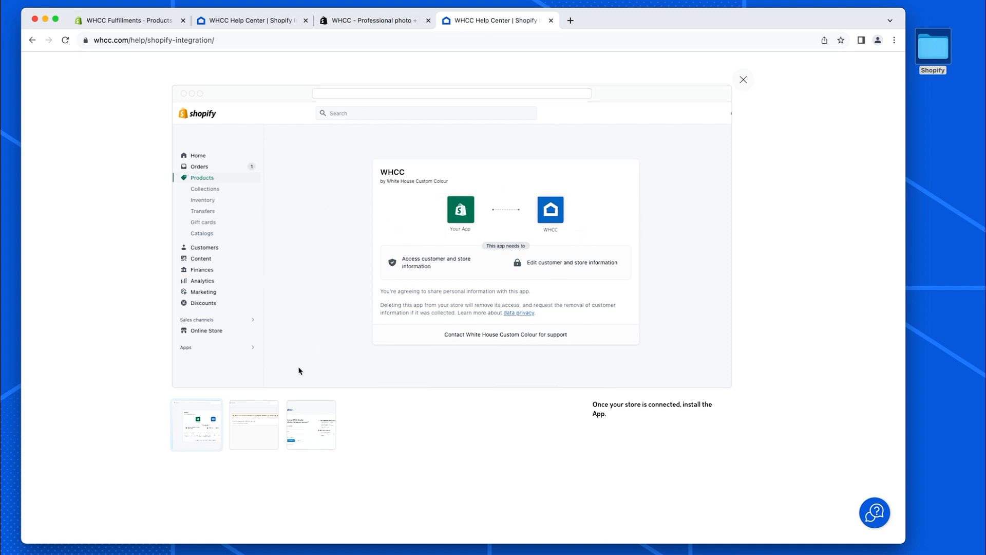
{"action": "left_click", "coordinate": [258, 429]}
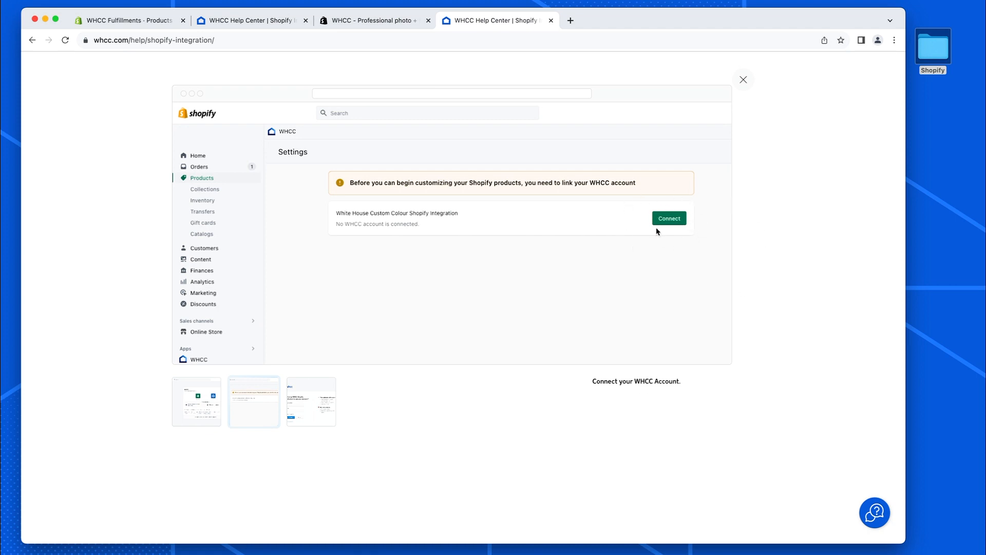
{"action": "left_click", "coordinate": [318, 398]}
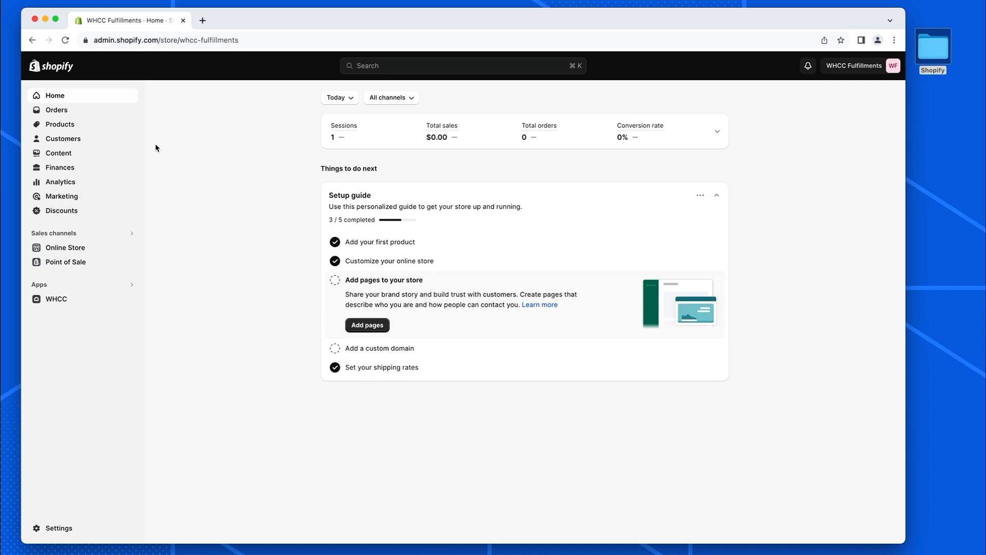
Start a new product in the Shopify store and title it "Walk with Giants"
{"action": "left_click", "coordinate": [49, 127]}
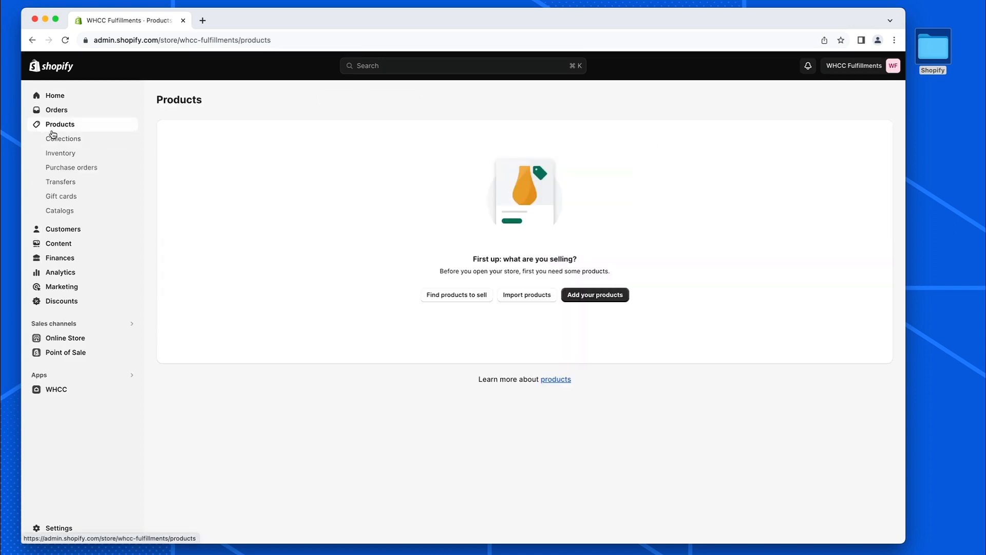
{"action": "left_click", "coordinate": [599, 296]}
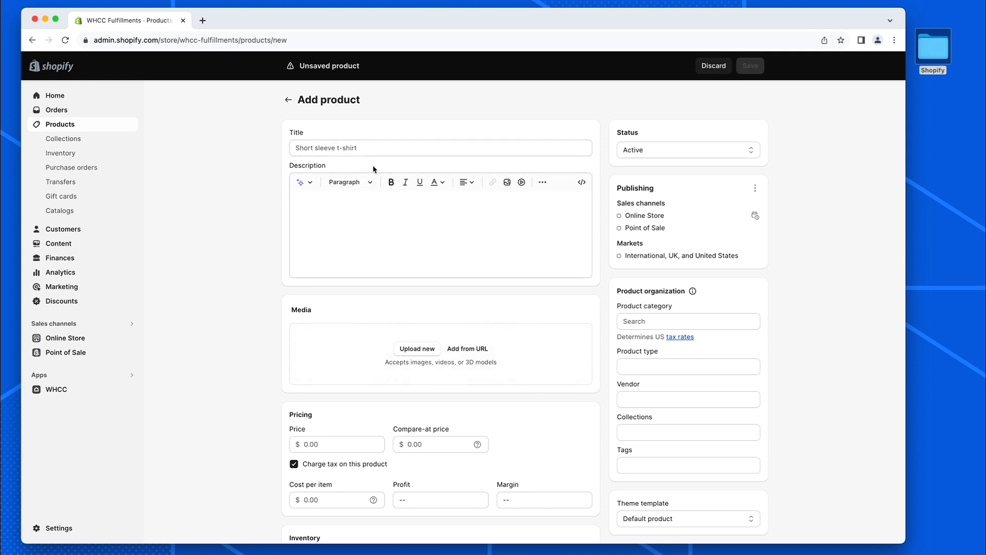
{"action": "left_click", "coordinate": [375, 149]}
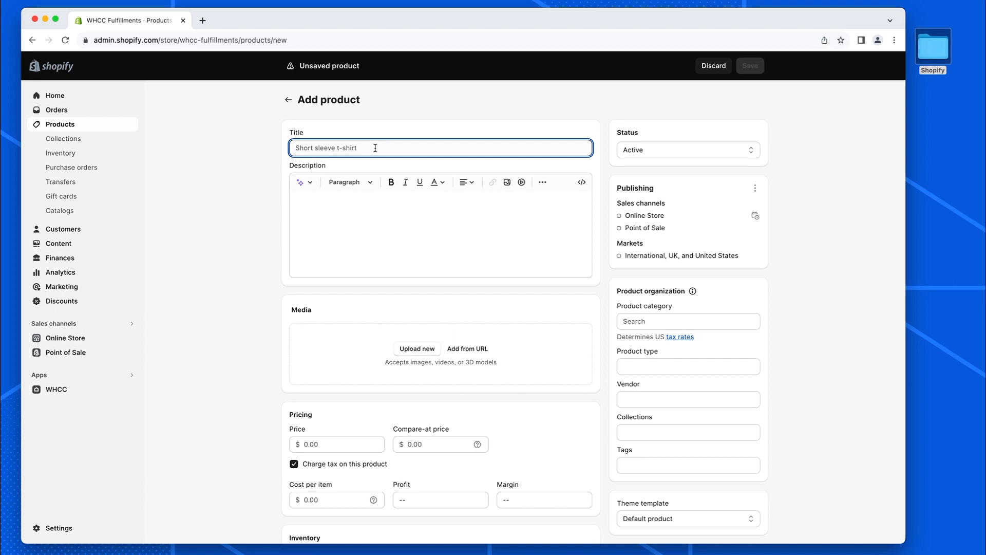
{"action": "type", "text": "Walk with Giants"}
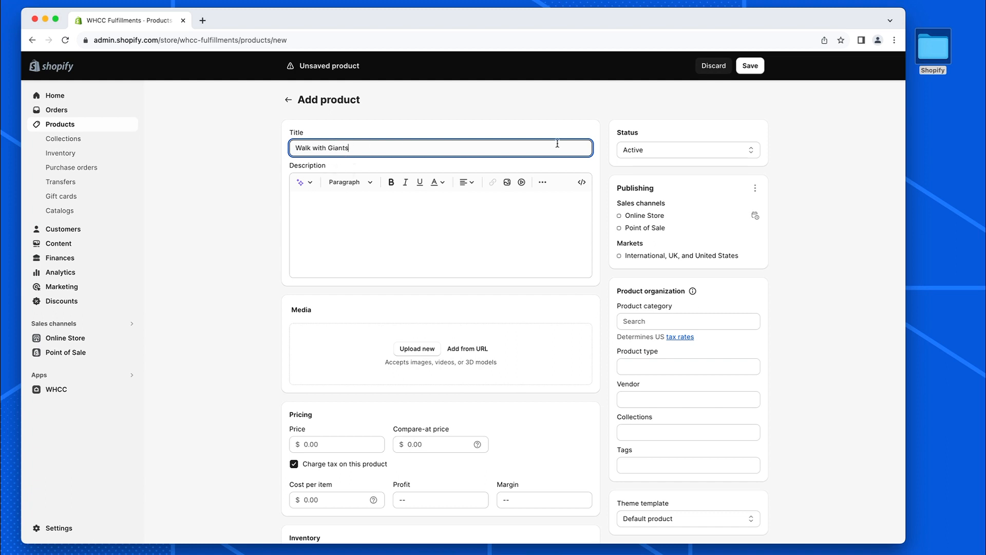
Set the product status to Draft and add a description starting "Invite these peaceful giants into your living room", plus the archival printing details
{"action": "left_click", "coordinate": [656, 153]}
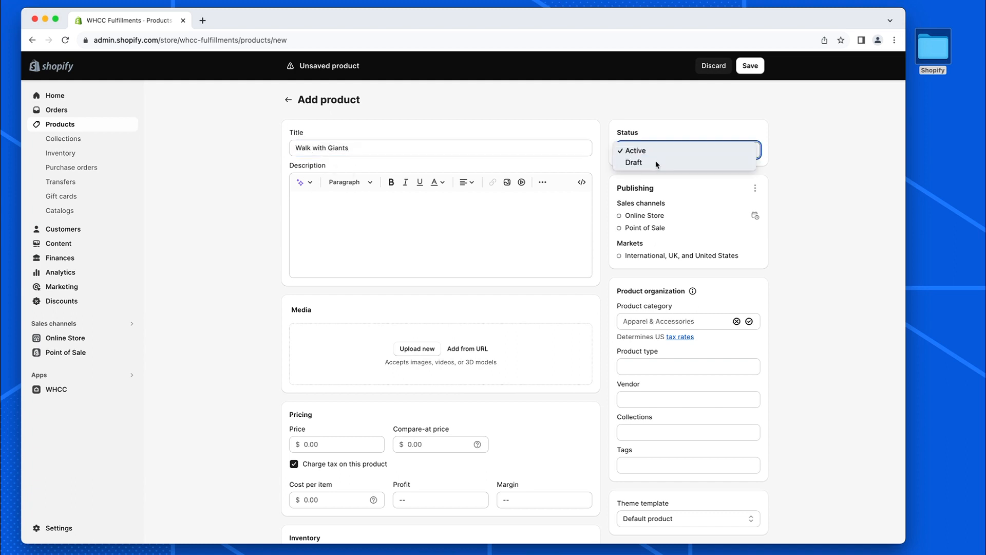
{"action": "left_click", "coordinate": [656, 163]}
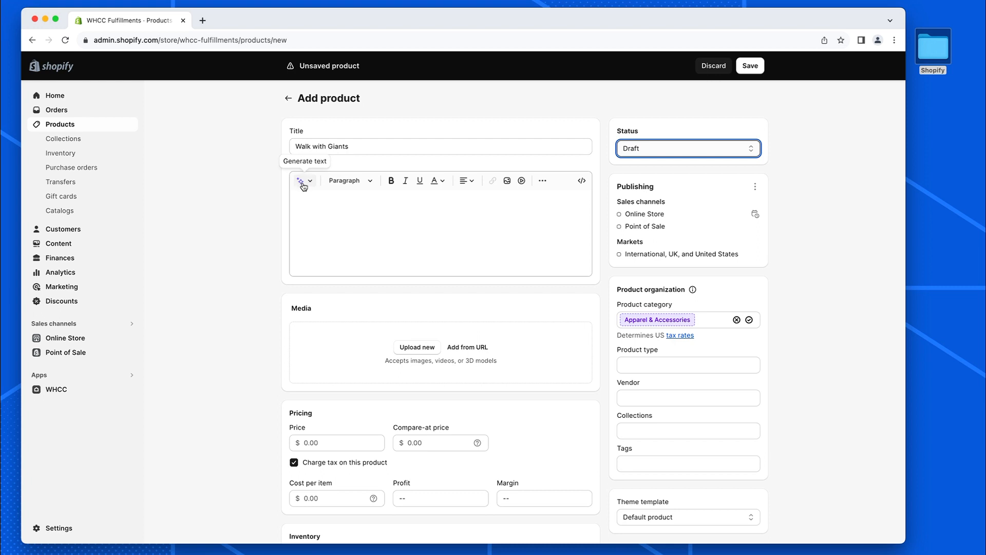
{"action": "left_click", "coordinate": [318, 205]}
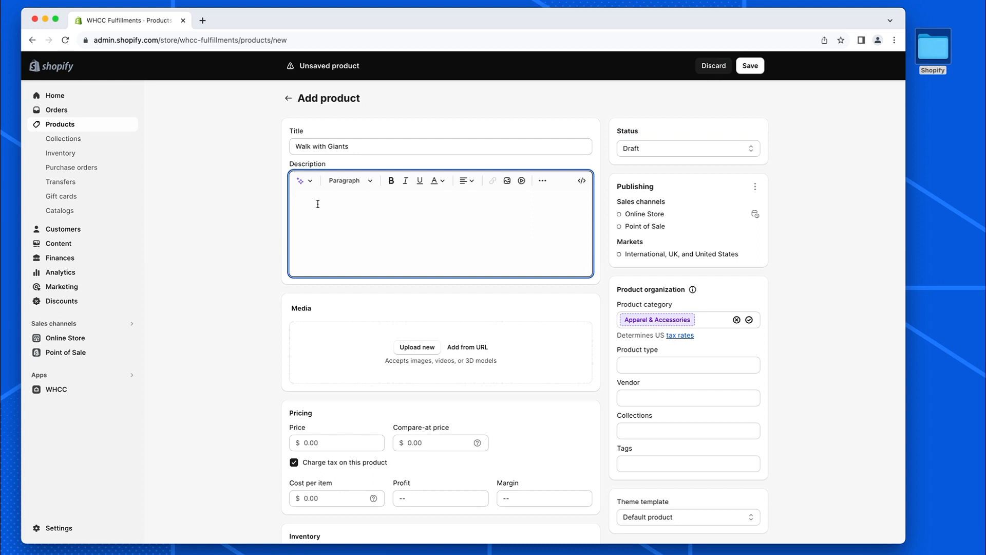
{"action": "type", "text": "Invite these peaceful giants into your living room and lose yourself on an afternoon stroll.  Printed with exquisite care on archival fine art paper, which brings out stunning detail and depth for Framed Prints, and an archival giclée process for Premium Fine Art Gallery Wraps."}
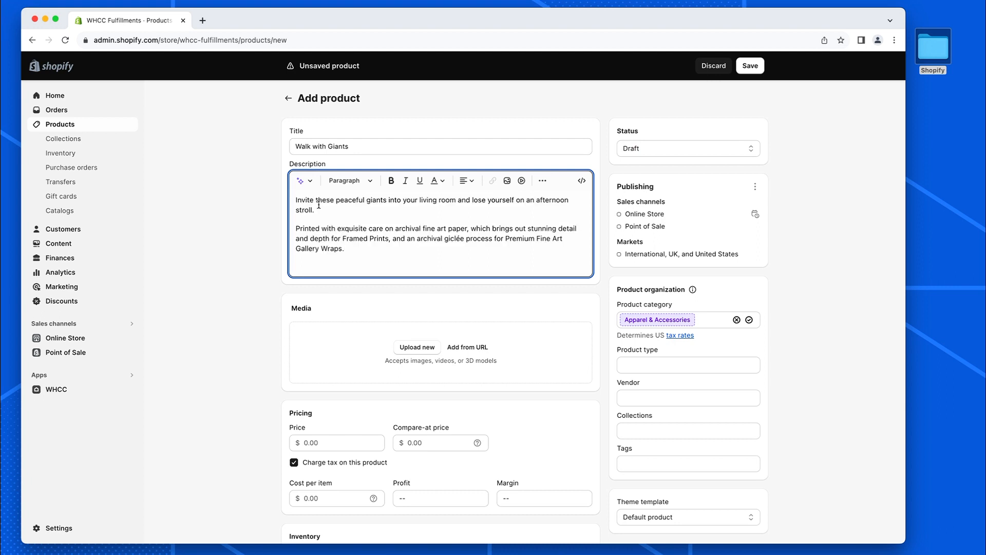
Save the Walk with Giants product and return to the product list
{"action": "scroll", "coordinate": [617, 301], "scroll_direction": "down", "scroll_amount": 1}
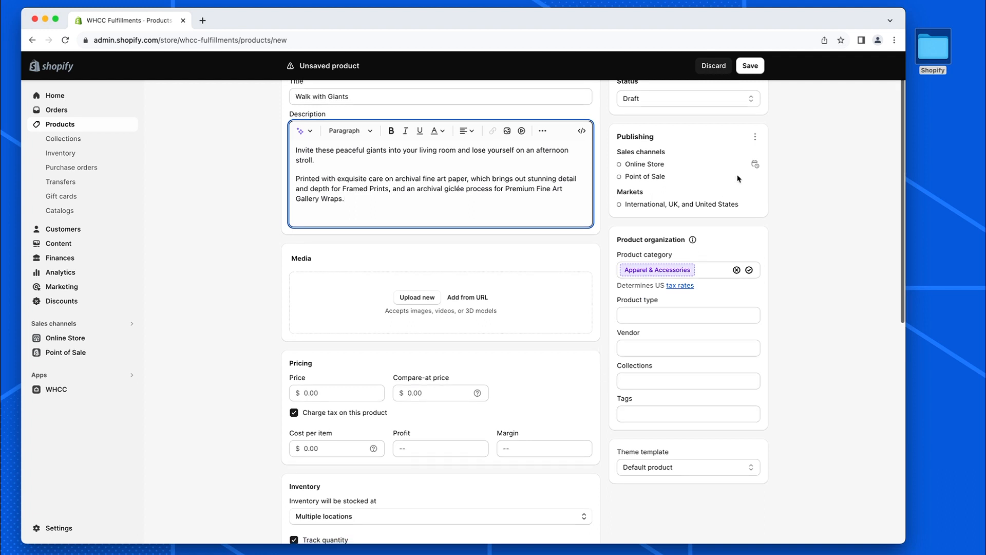
{"action": "left_click", "coordinate": [752, 67]}
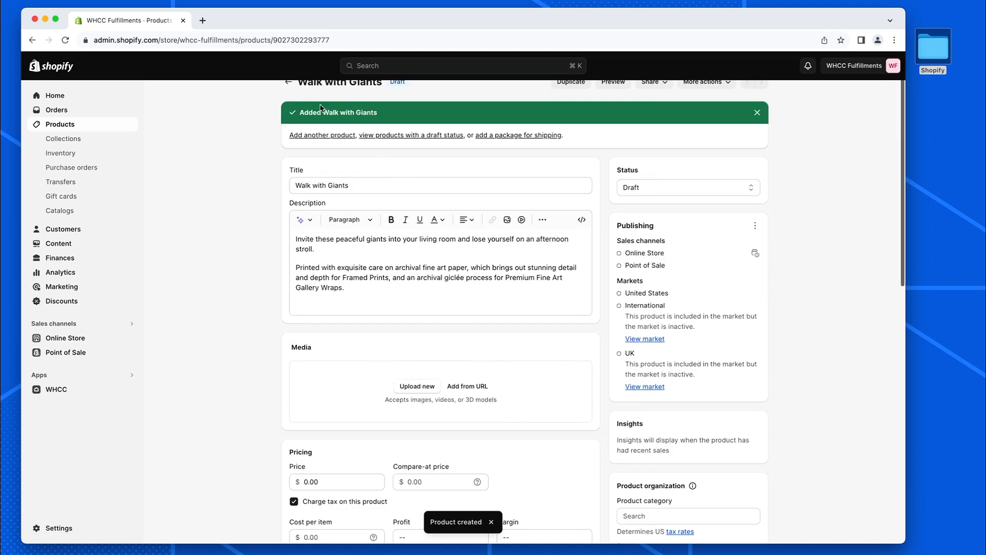
{"action": "left_click", "coordinate": [289, 83]}
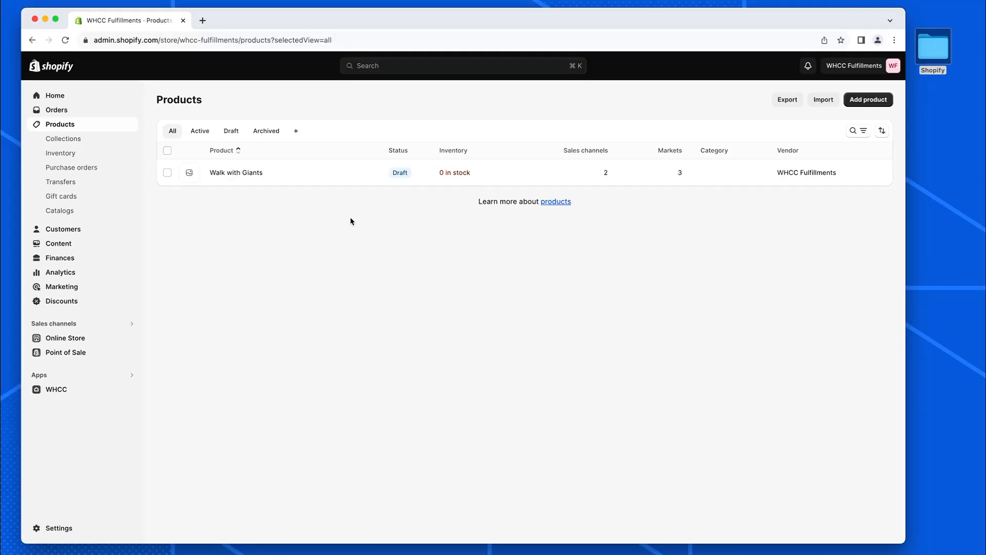
Link the Walk with Giants product in the WHCC app and create a new print design for its default variant
{"action": "left_click", "coordinate": [45, 375]}
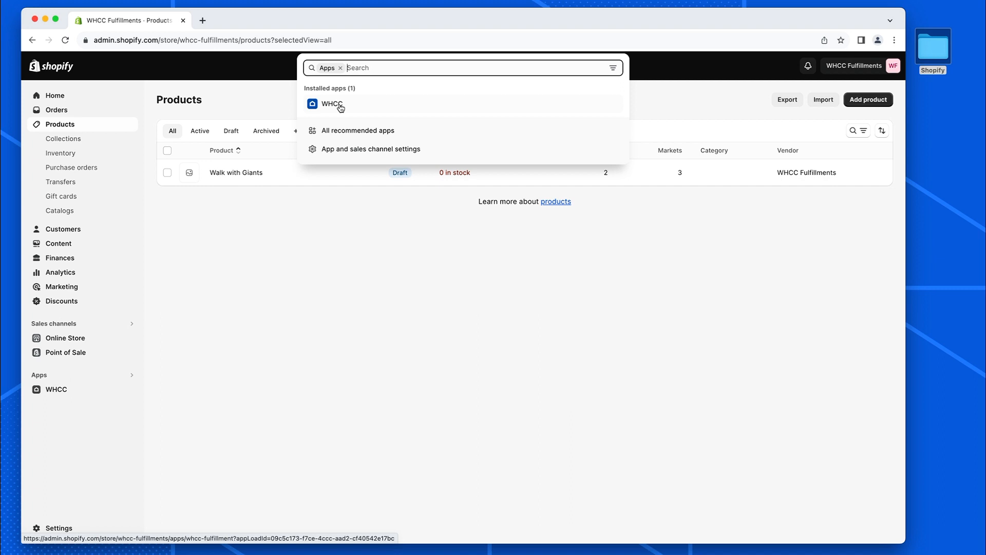
{"action": "left_click", "coordinate": [56, 389]}
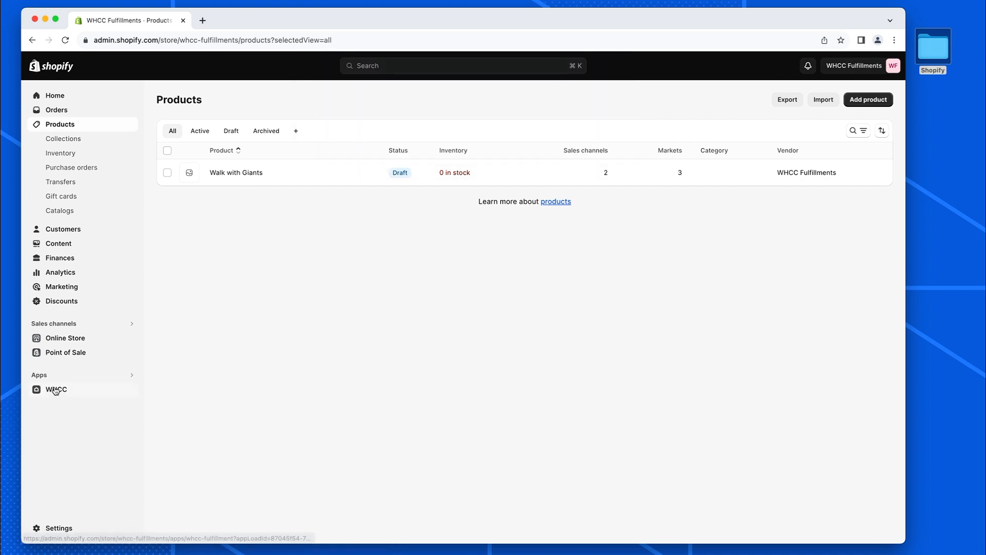
{"action": "left_click", "coordinate": [57, 388]}
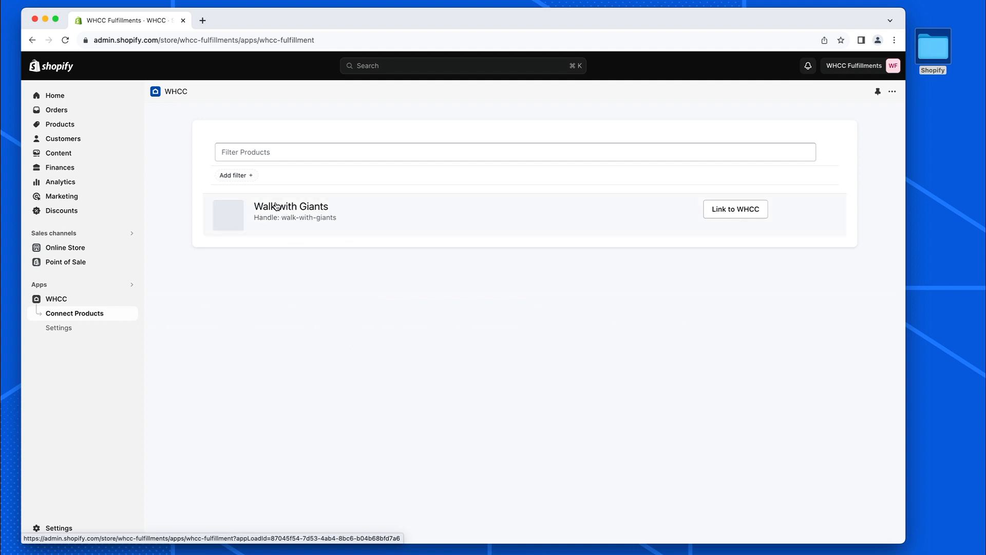
{"action": "left_click", "coordinate": [729, 215]}
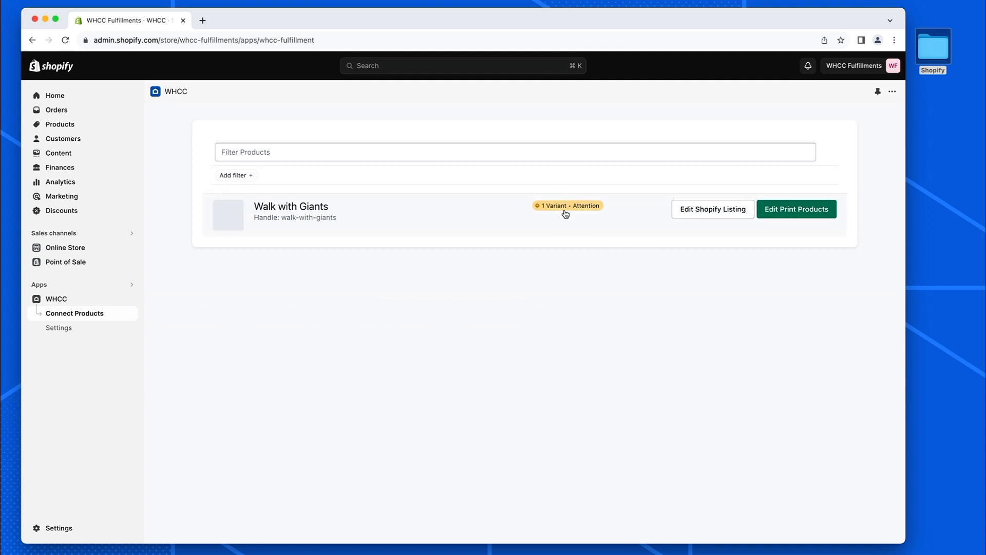
{"action": "left_click", "coordinate": [796, 212]}
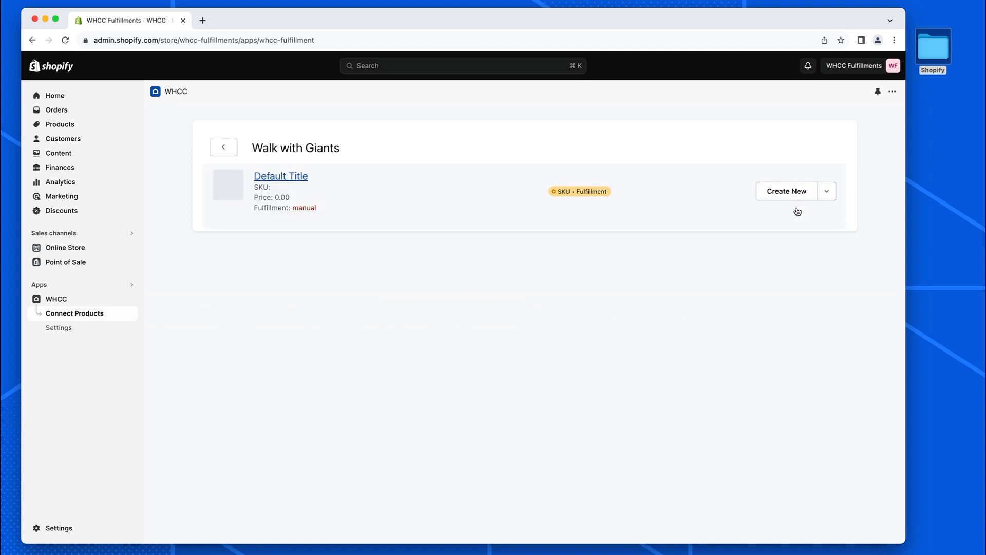
{"action": "left_click", "coordinate": [787, 192]}
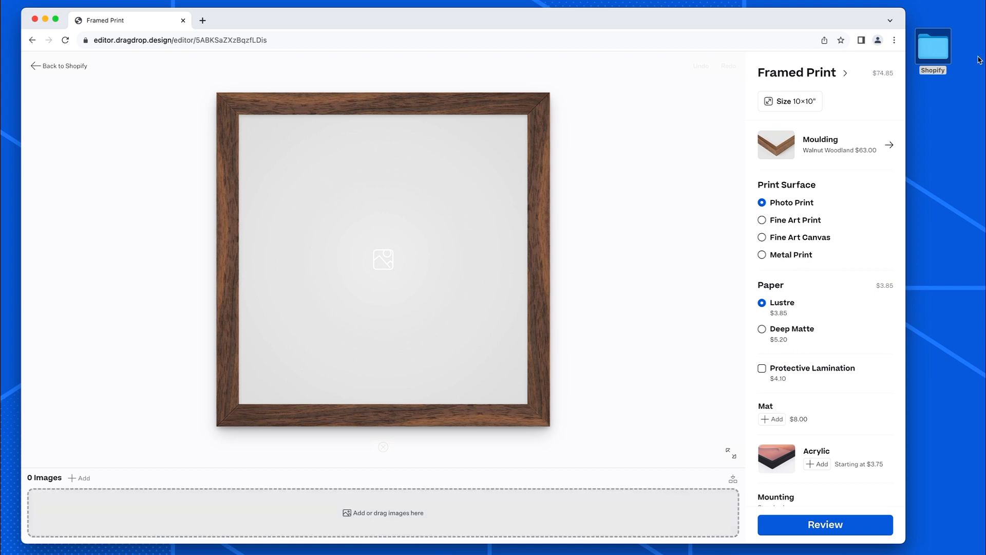
Place Walk with Giants.jpg from the desktop Shopify folder into the frame and shift the image so the tall rock sits nearer the center
{"action": "left_click", "coordinate": [944, 55]}
{"action": "double_click", "coordinate": [944, 56]}
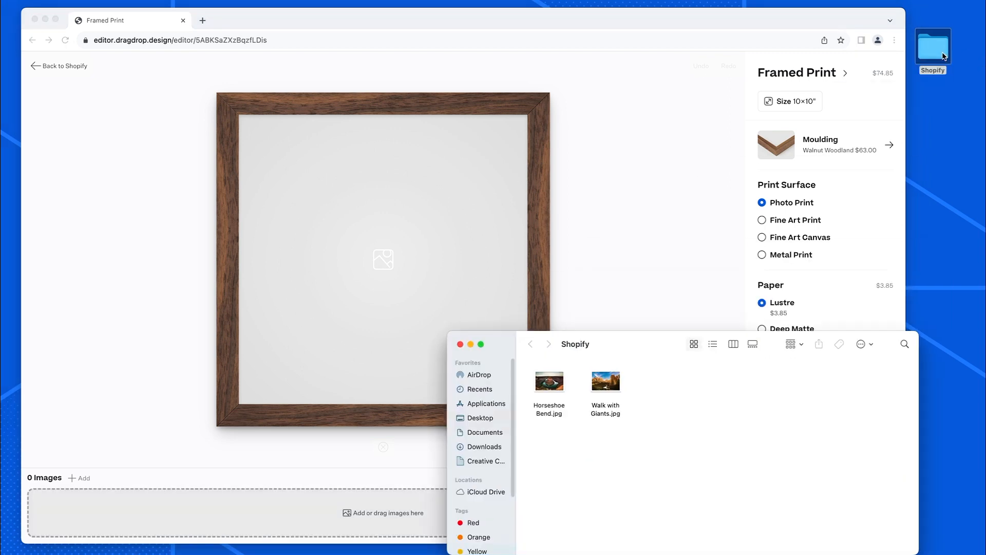
{"action": "left_click_drag", "start_coordinate": [606, 380], "coordinate": [416, 264]}
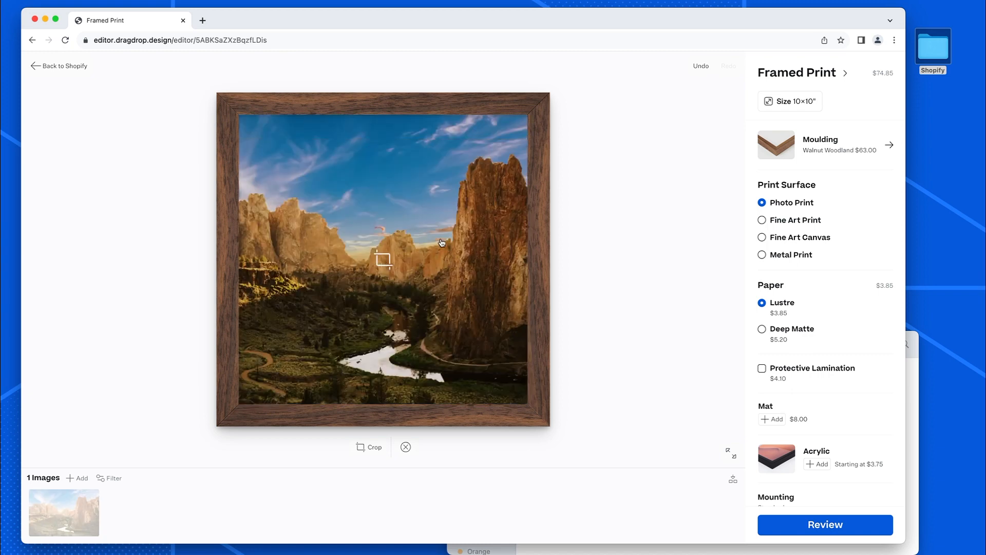
{"action": "left_click", "coordinate": [434, 222]}
{"action": "left_click_drag", "start_coordinate": [434, 221], "coordinate": [345, 210]}
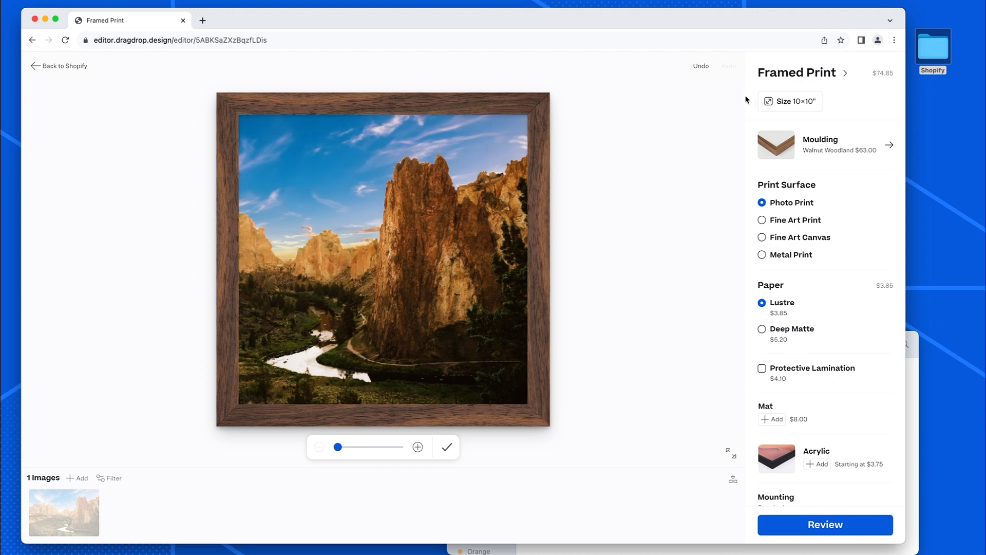
Change the framed print's size to 16×24 and check the image's crop at that size
{"action": "left_click", "coordinate": [803, 103]}
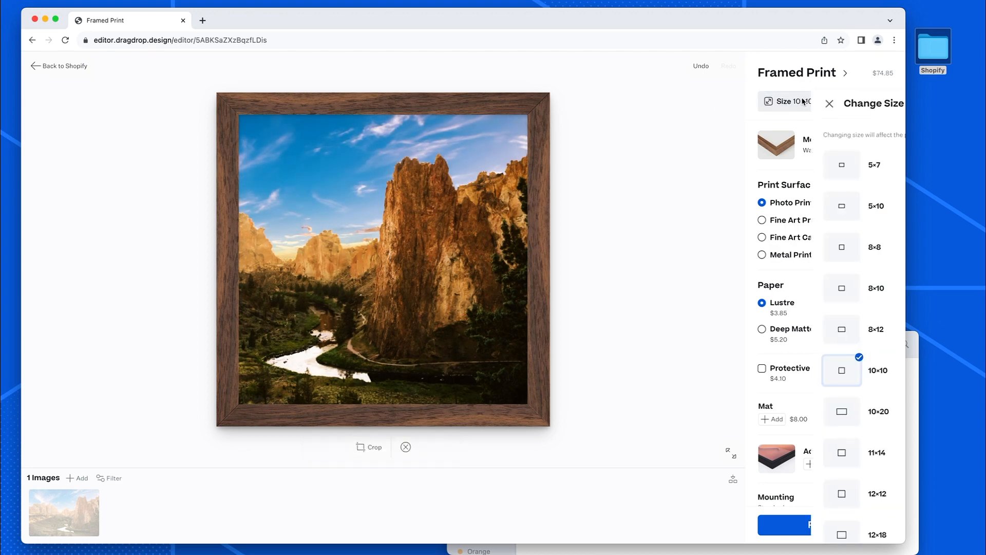
{"action": "scroll", "coordinate": [807, 318], "scroll_direction": "down", "scroll_amount": 3}
{"action": "scroll", "coordinate": [806, 316], "scroll_direction": "down", "scroll_amount": 3}
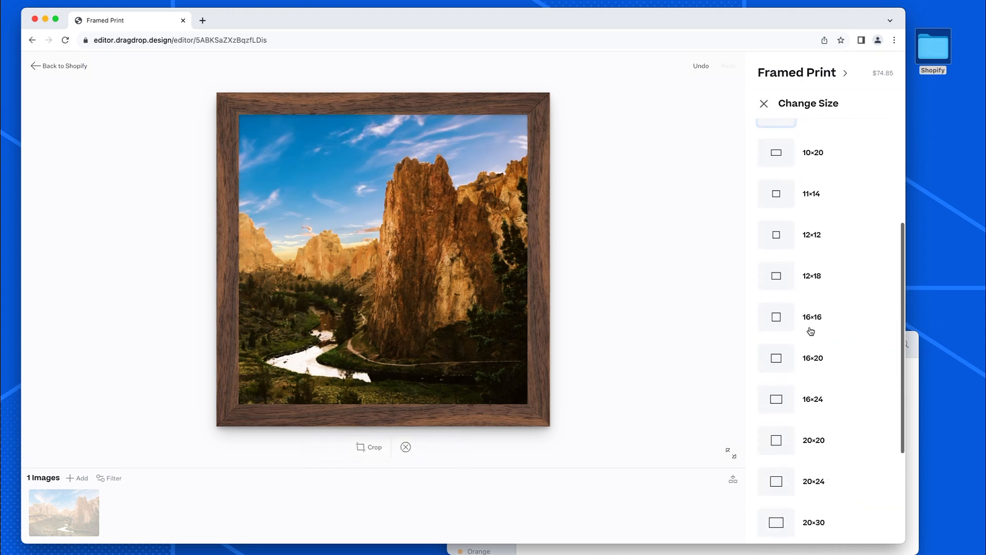
{"action": "left_click", "coordinate": [777, 386]}
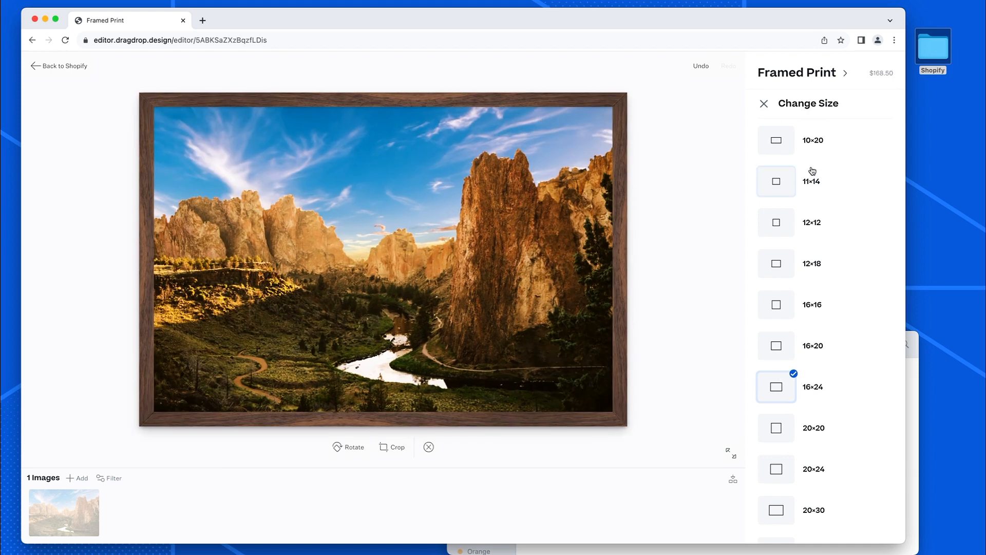
{"action": "left_click", "coordinate": [764, 103]}
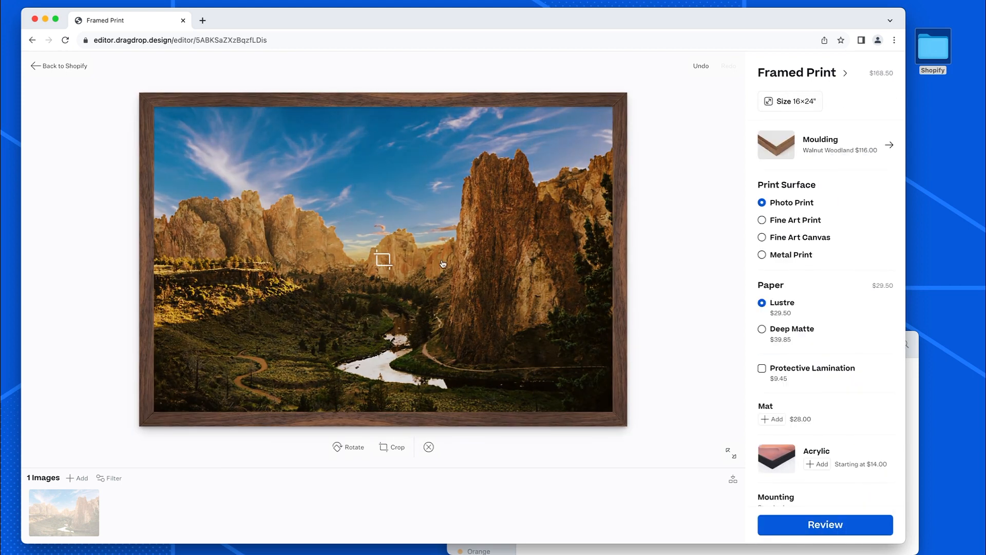
{"action": "left_click", "coordinate": [410, 243]}
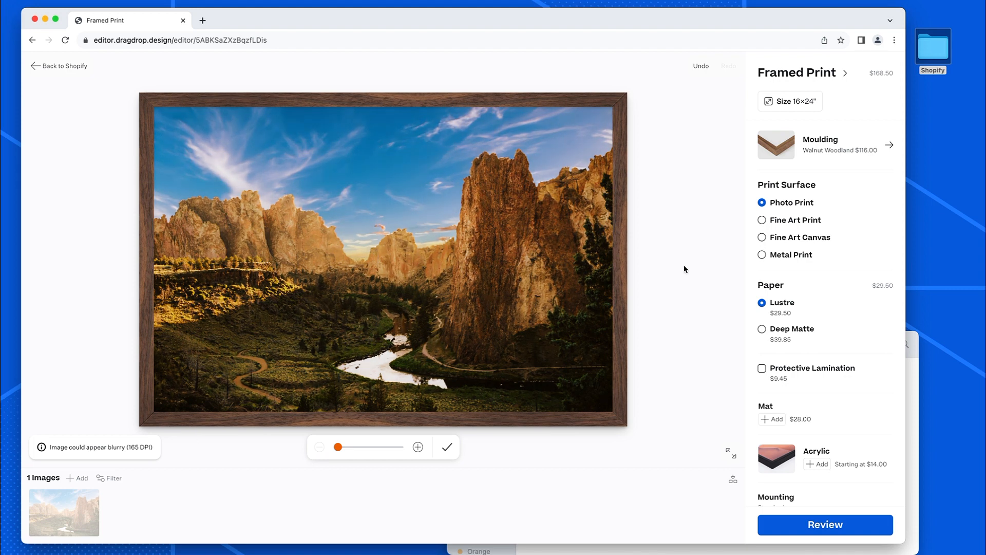
Change the frame moulding to Academie in Black
{"action": "left_click", "coordinate": [811, 153]}
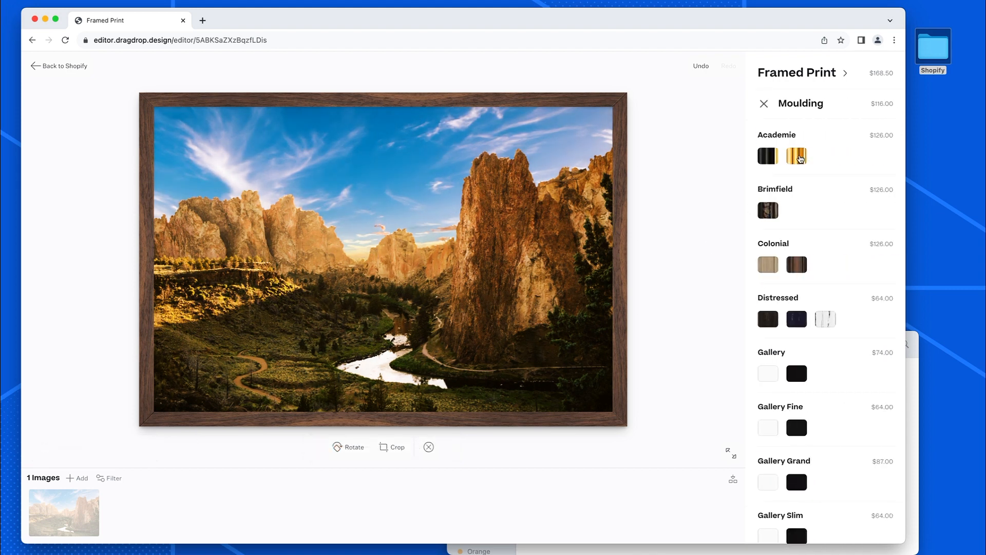
{"action": "left_click", "coordinate": [771, 159]}
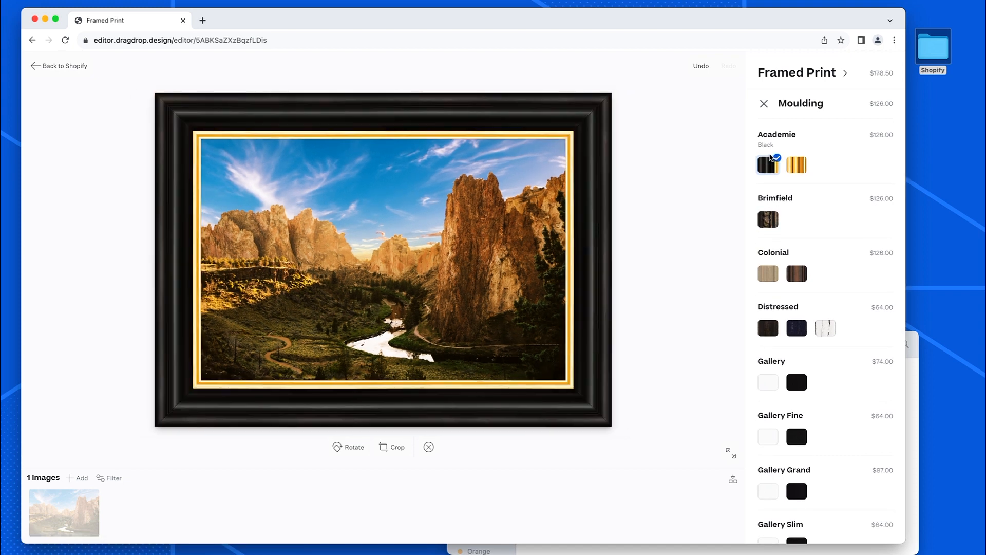
{"action": "left_click", "coordinate": [765, 105]}
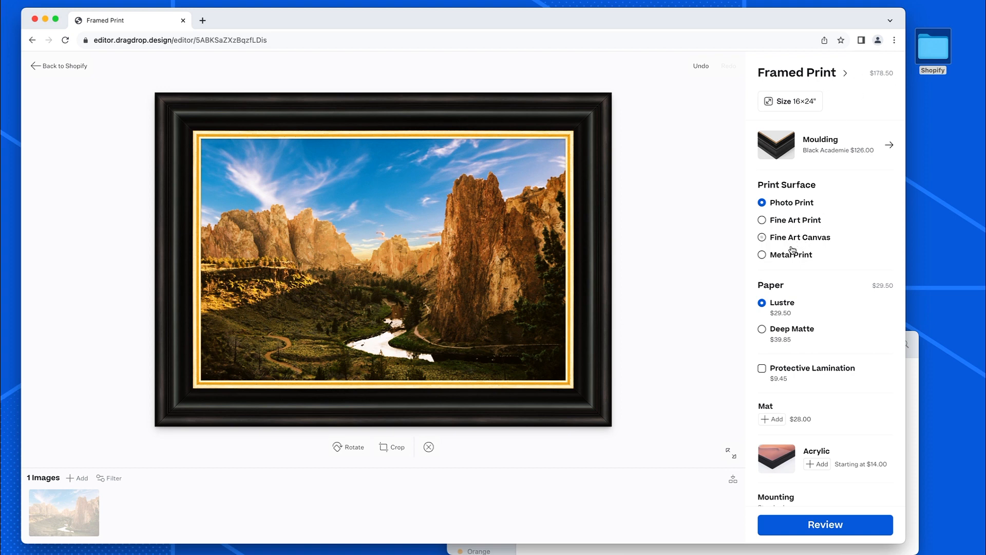
Set the print surface to Fine Art Print with Aquarelle Rag paper and look over the remaining framing options
{"action": "left_click", "coordinate": [761, 219]}
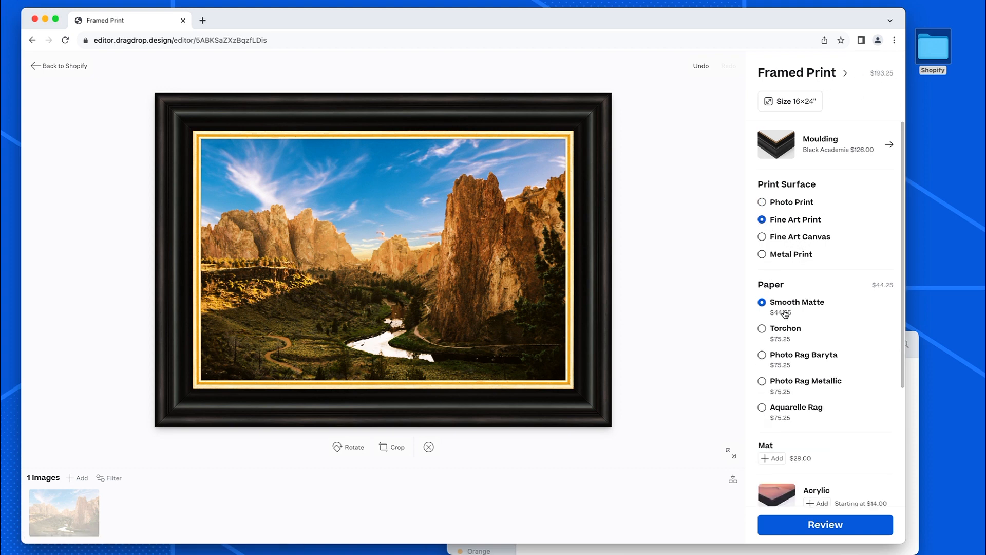
{"action": "left_click", "coordinate": [762, 409]}
{"action": "scroll", "coordinate": [804, 415], "scroll_direction": "down", "scroll_amount": 3}
{"action": "scroll", "coordinate": [804, 415], "scroll_direction": "down", "scroll_amount": 2}
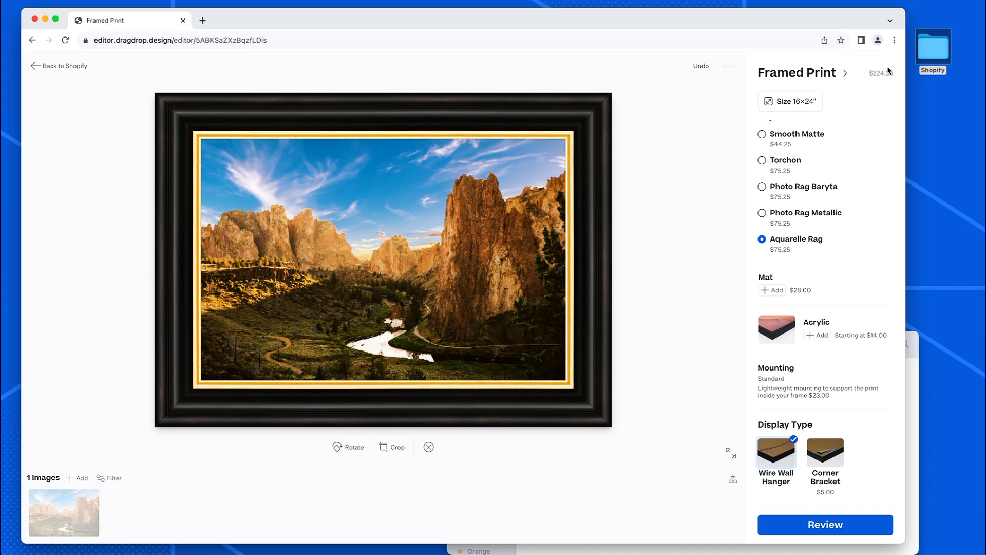
Review the framed print in the room preview, check its shareable proof and save the variant
{"action": "left_click", "coordinate": [806, 529]}
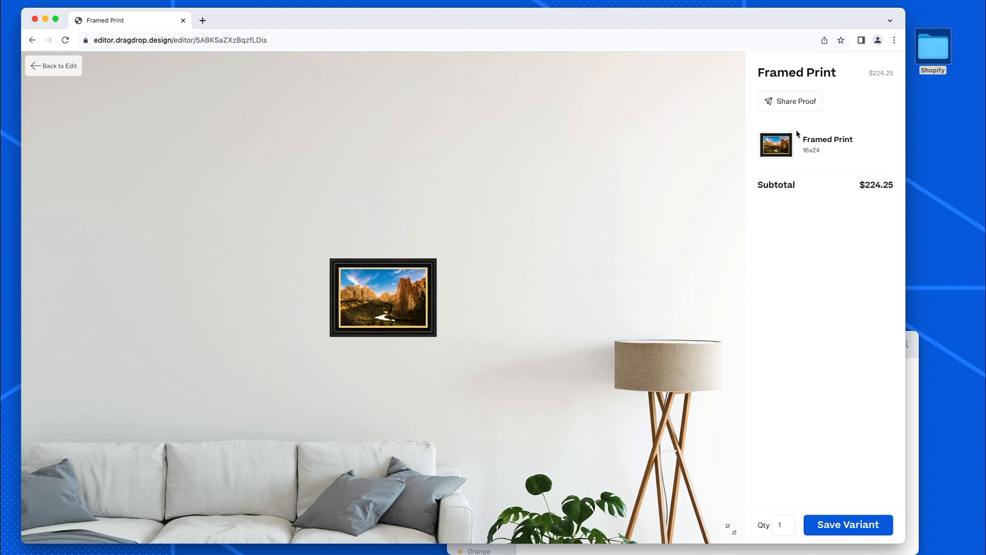
{"action": "left_click", "coordinate": [785, 103]}
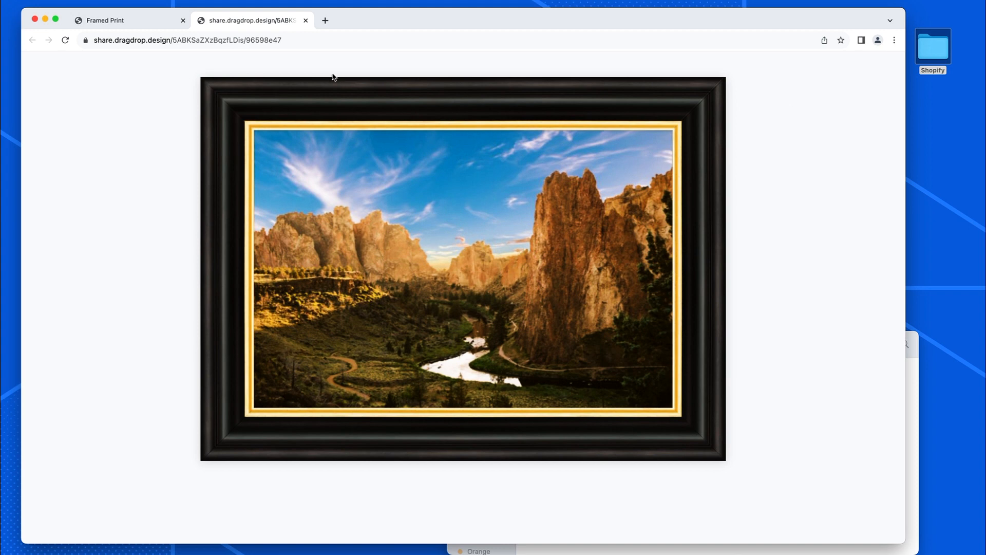
{"action": "left_click", "coordinate": [250, 36]}
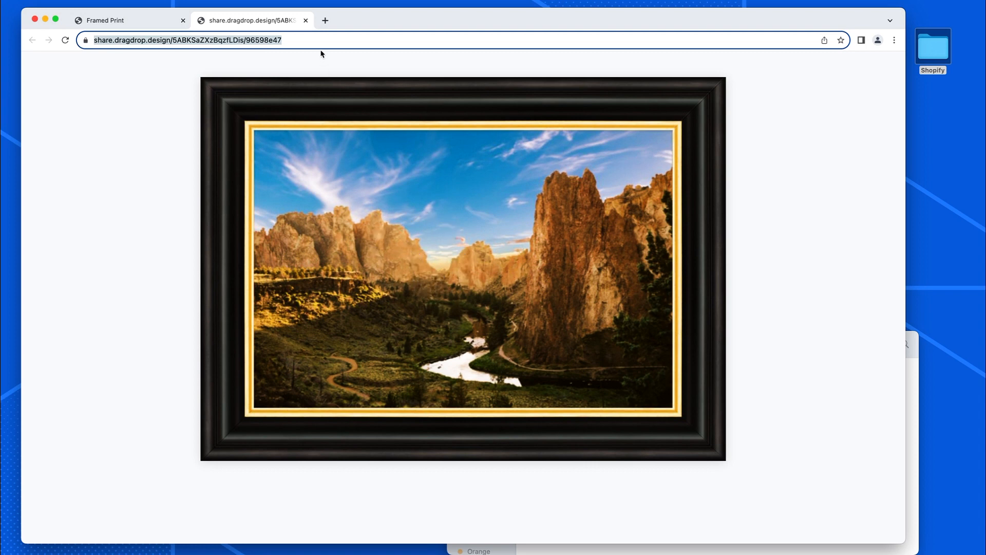
{"action": "left_click", "coordinate": [305, 20]}
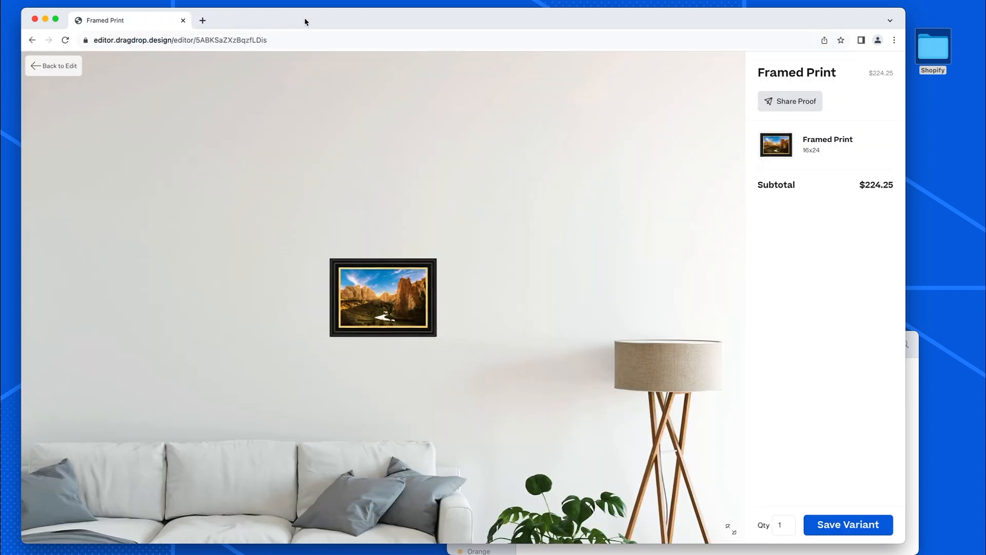
{"action": "left_click", "coordinate": [832, 524]}
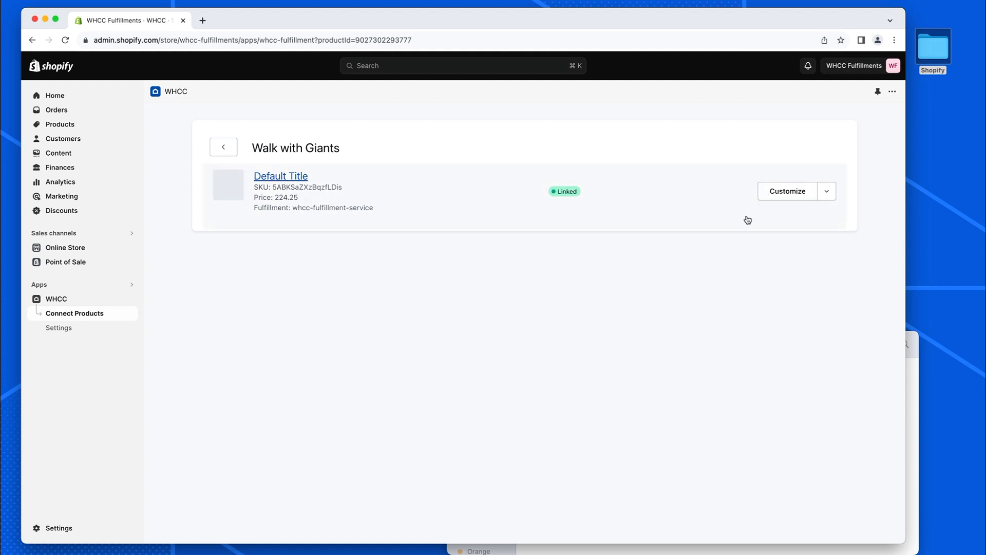
Open the linked variant's Shopify record, set its price to $399 and save the product
{"action": "left_click", "coordinate": [829, 192]}
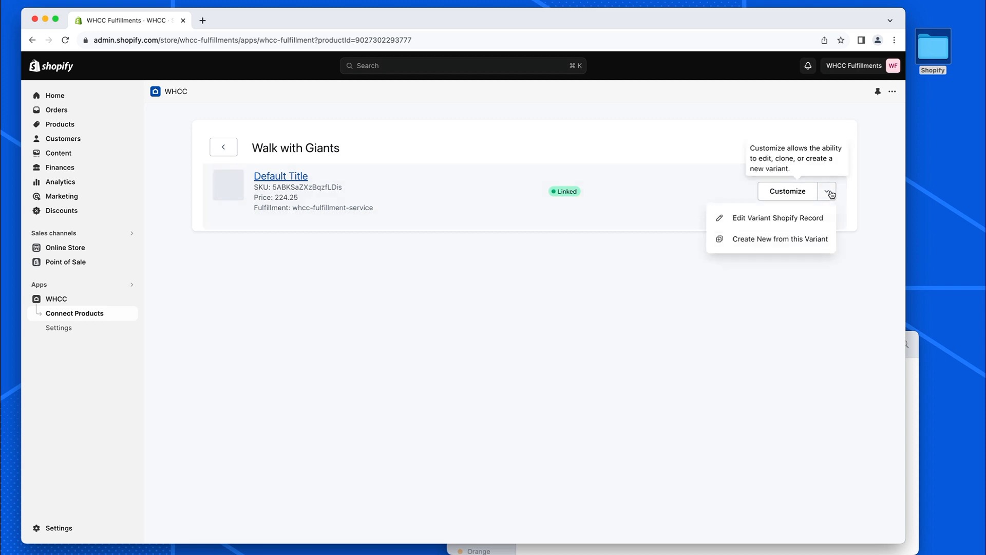
{"action": "left_click", "coordinate": [783, 219]}
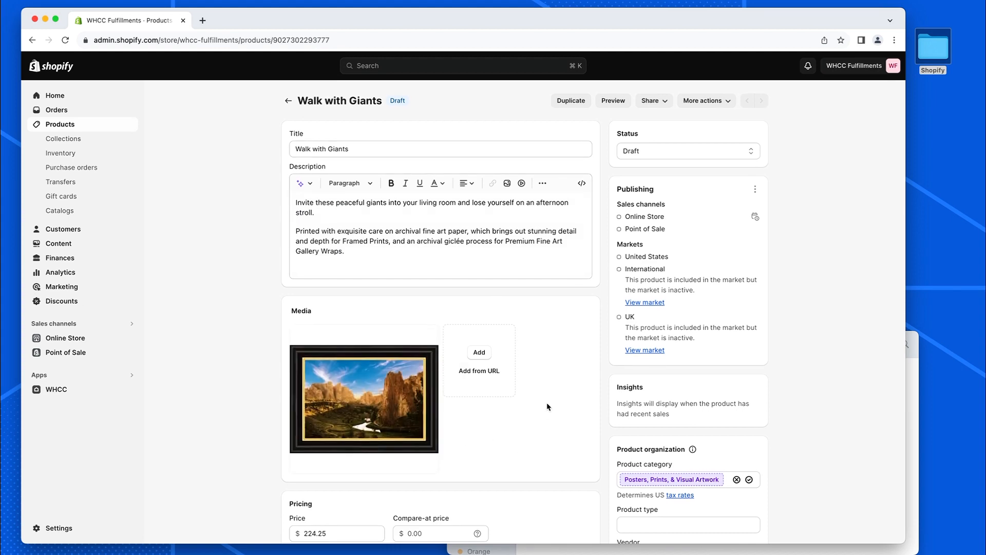
{"action": "scroll", "coordinate": [546, 406], "scroll_direction": "down", "scroll_amount": 5}
{"action": "scroll", "coordinate": [547, 405], "scroll_direction": "down", "scroll_amount": 1}
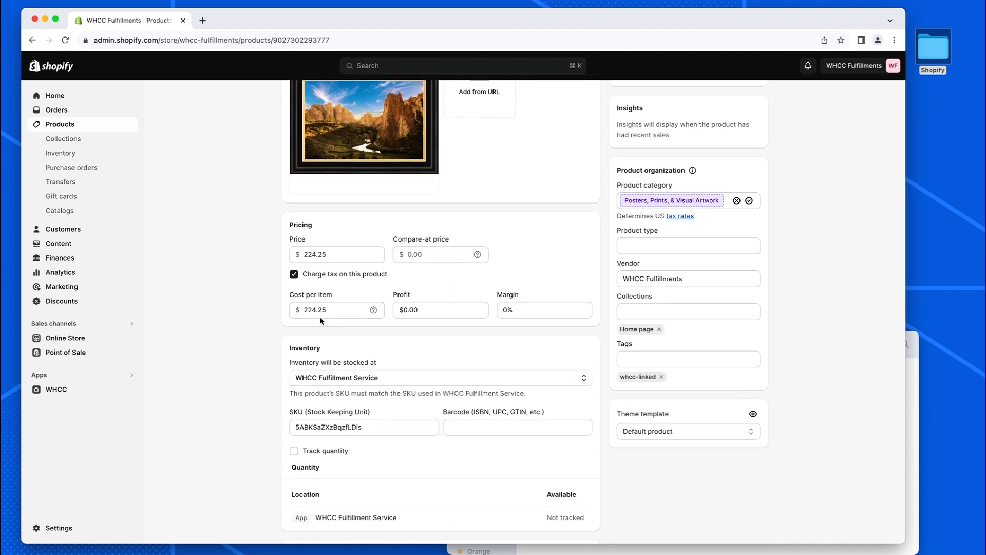
{"action": "left_click", "coordinate": [336, 254]}
{"action": "double_click", "coordinate": [336, 254]}
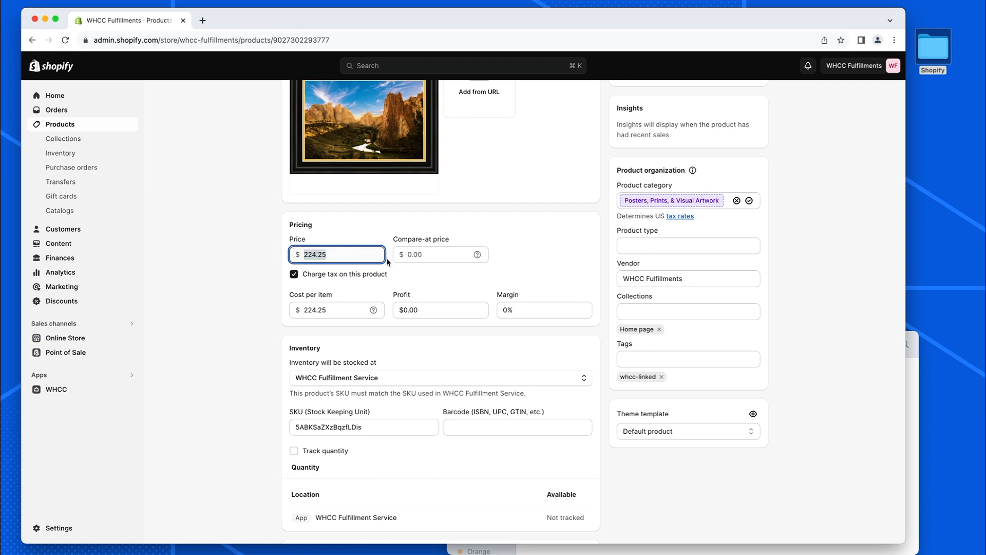
{"action": "type", "text": "399"}
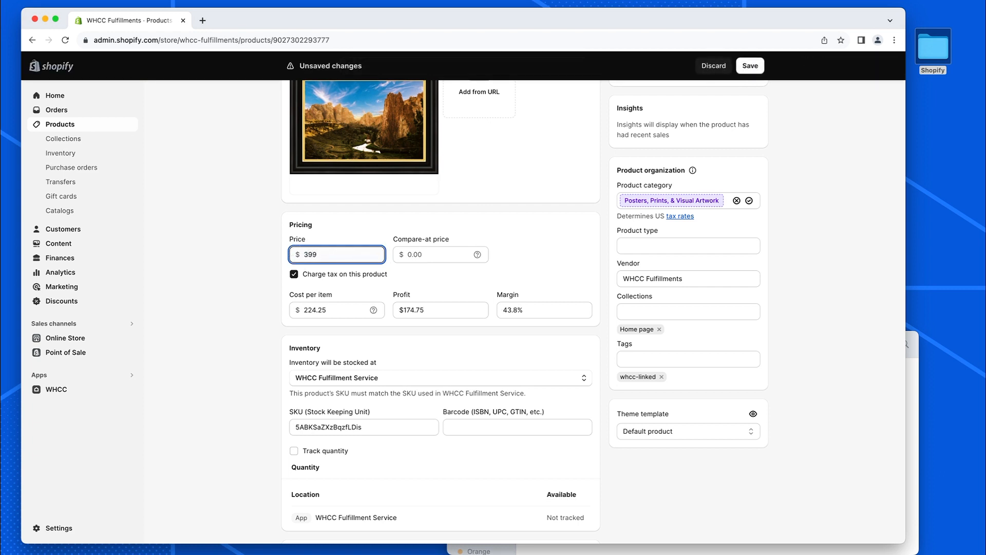
{"action": "left_click", "coordinate": [460, 277]}
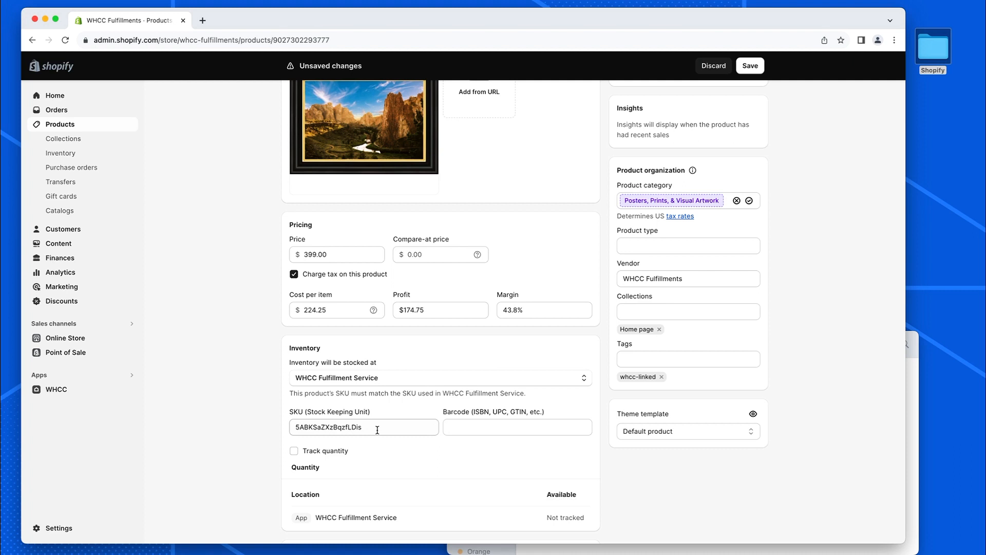
{"action": "scroll", "coordinate": [452, 426], "scroll_direction": "up", "scroll_amount": 5}
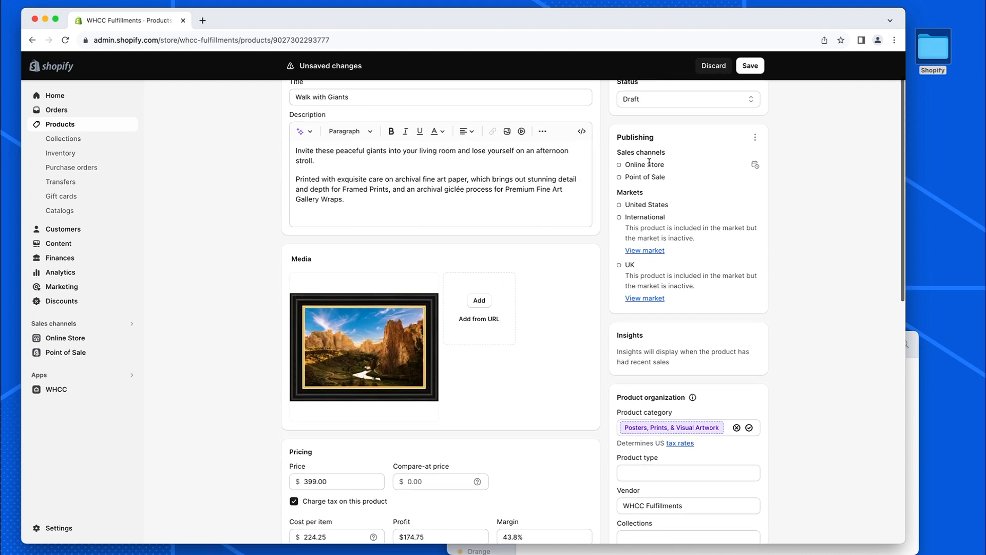
{"action": "left_click", "coordinate": [750, 66]}
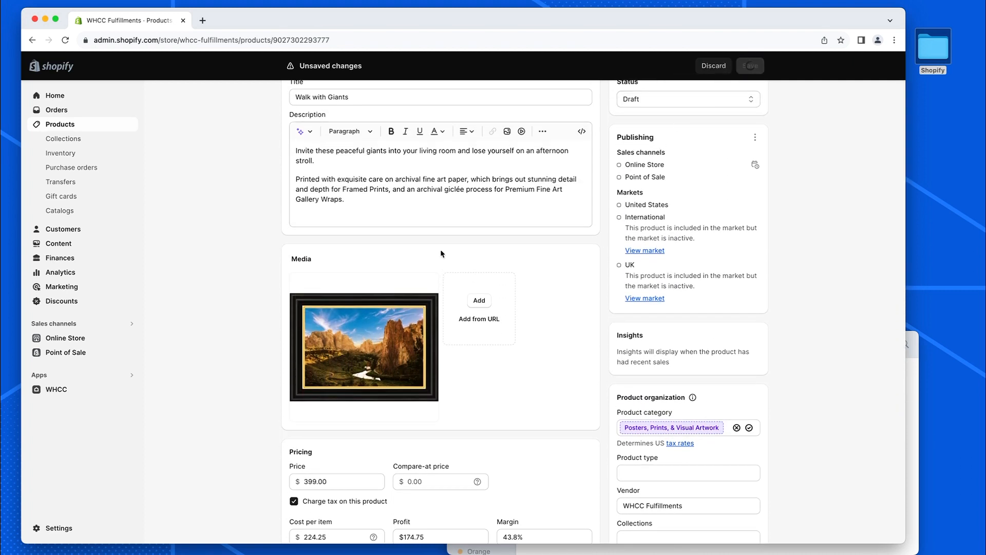
Return to the WHCC app and create a new variant from the existing Walk with Giants variant
{"action": "left_click", "coordinate": [285, 100]}
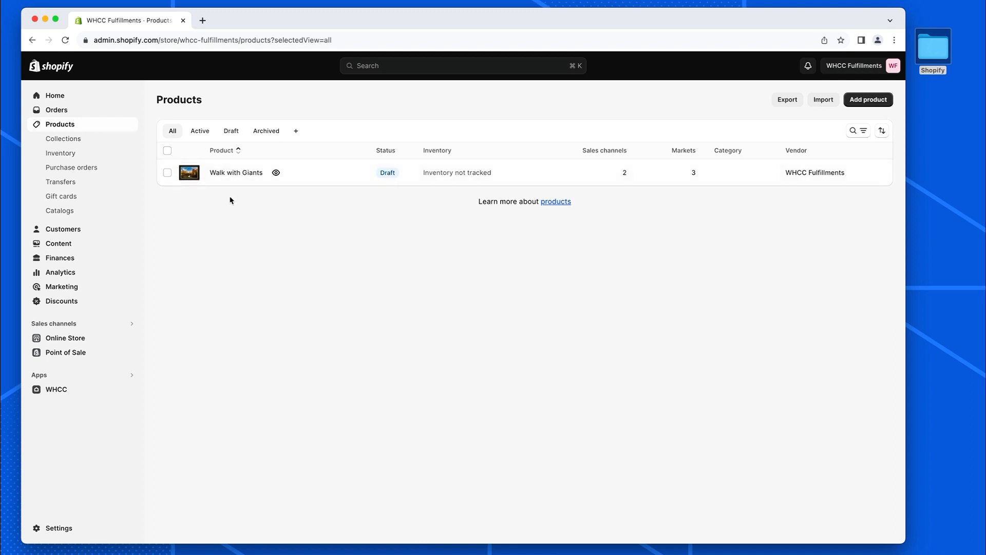
{"action": "left_click", "coordinate": [53, 389]}
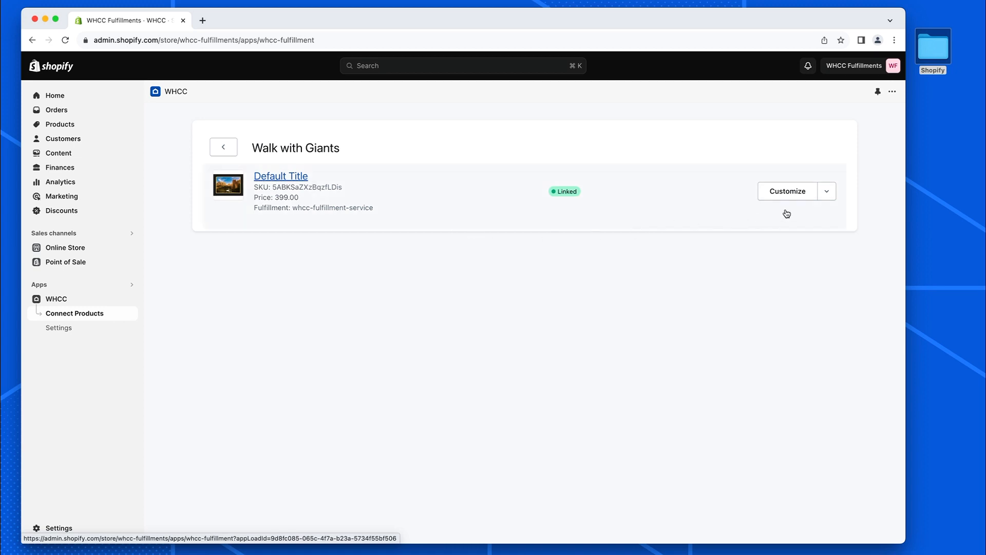
{"action": "left_click", "coordinate": [826, 191]}
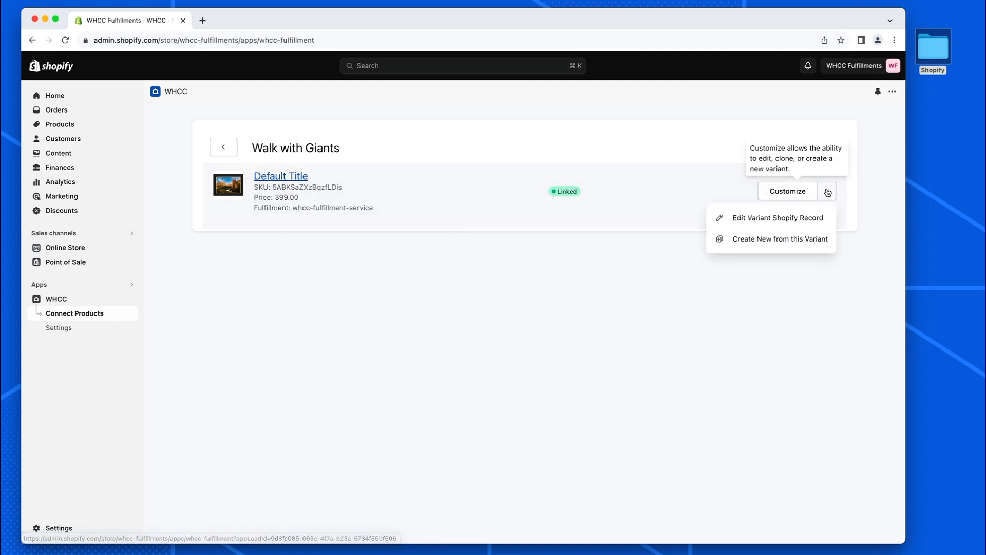
{"action": "left_click", "coordinate": [780, 241]}
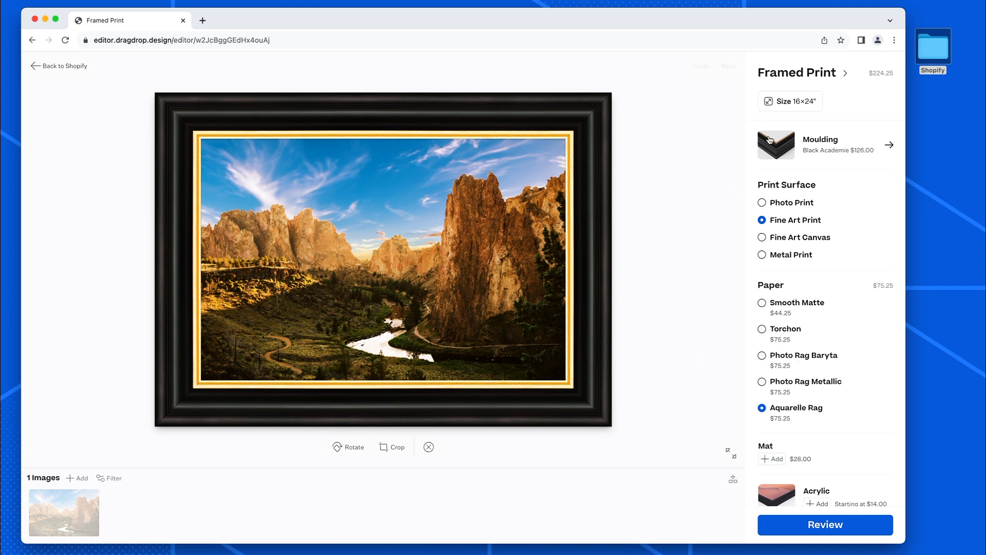
Change the new framed print variant's size to 30×40
{"action": "left_click", "coordinate": [788, 102]}
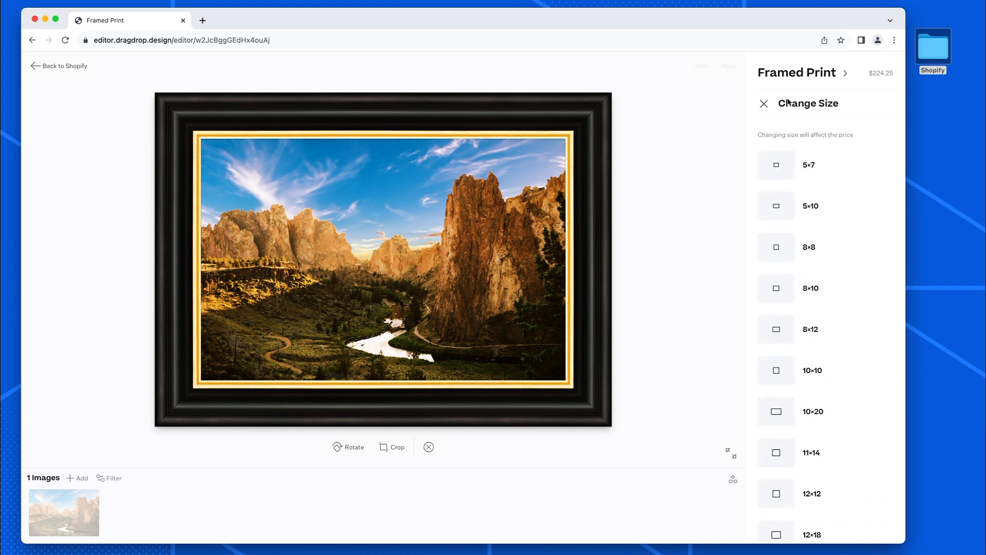
{"action": "scroll", "coordinate": [784, 391], "scroll_direction": "down", "scroll_amount": 6}
{"action": "scroll", "coordinate": [785, 383], "scroll_direction": "down", "scroll_amount": 3}
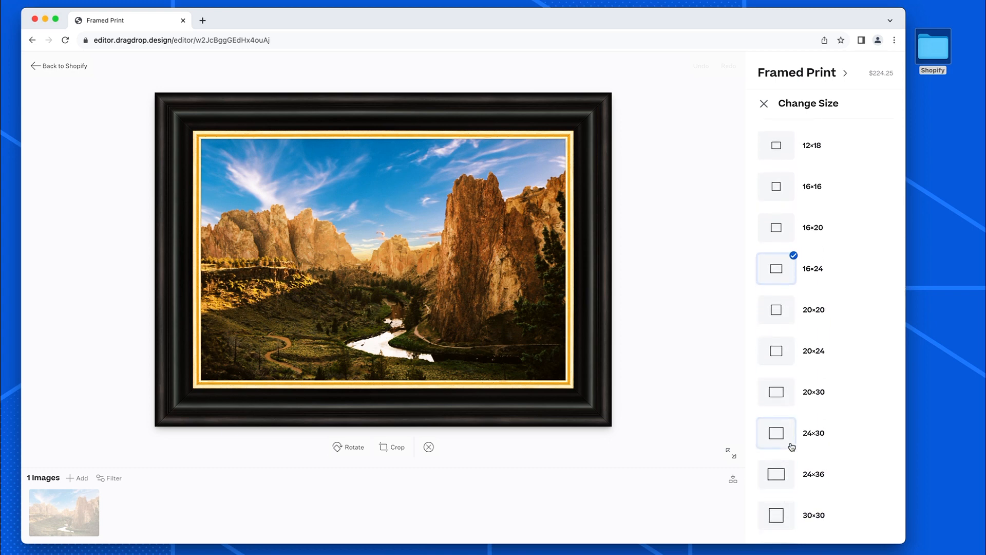
{"action": "scroll", "coordinate": [789, 445], "scroll_direction": "down", "scroll_amount": 2}
{"action": "left_click", "coordinate": [780, 516]}
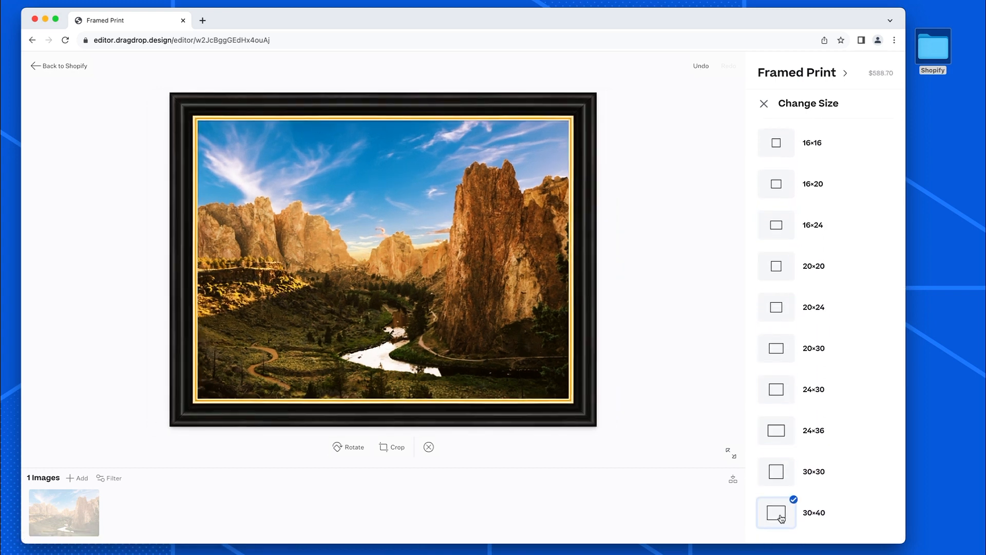
Shift the image to the left inside the frame to bring the tall rock nearer the center, and save the 30×40 variant
{"action": "left_click", "coordinate": [488, 299]}
{"action": "left_click_drag", "start_coordinate": [493, 297], "coordinate": [439, 293]}
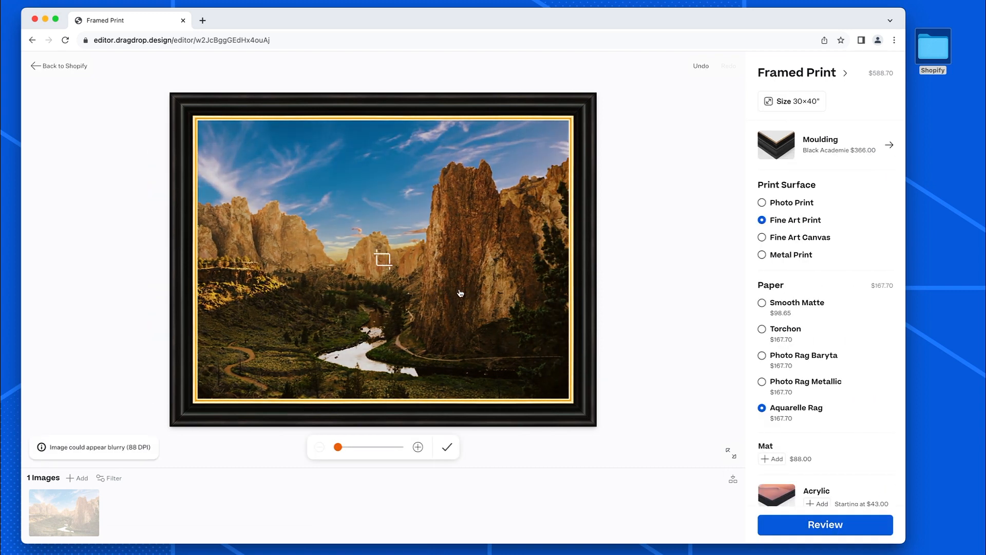
{"action": "left_click", "coordinate": [868, 532]}
{"action": "left_click", "coordinate": [868, 532]}
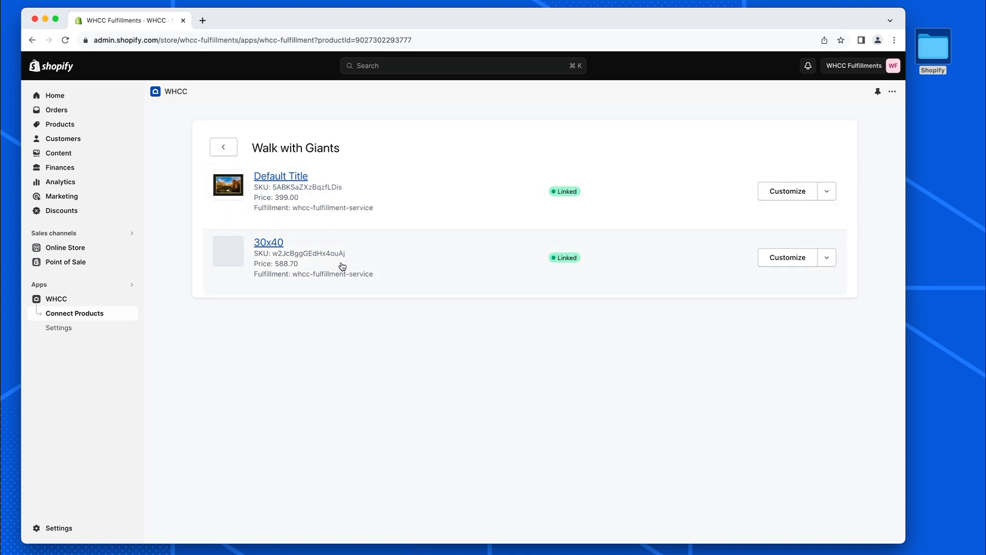
Add Walk with Giants.jpg from the desktop Shopify folder to the Walk with Giants product's media and make it the main image
{"action": "left_click", "coordinate": [59, 126]}
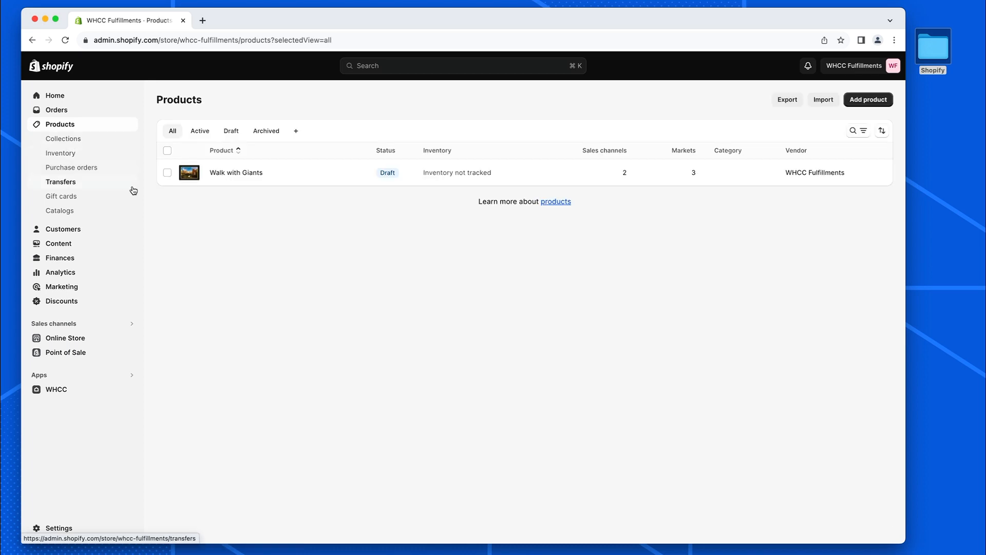
{"action": "left_click", "coordinate": [240, 174]}
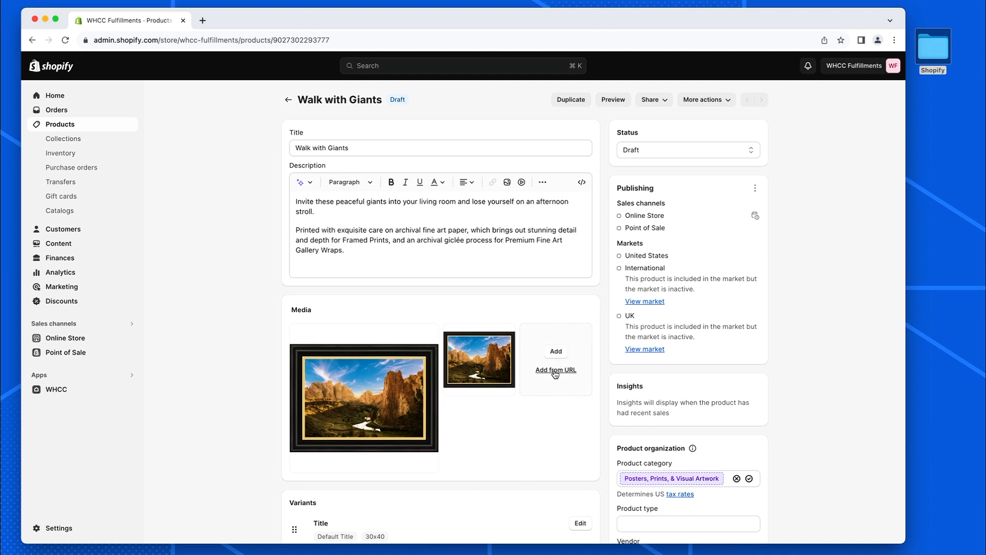
{"action": "double_click", "coordinate": [926, 49]}
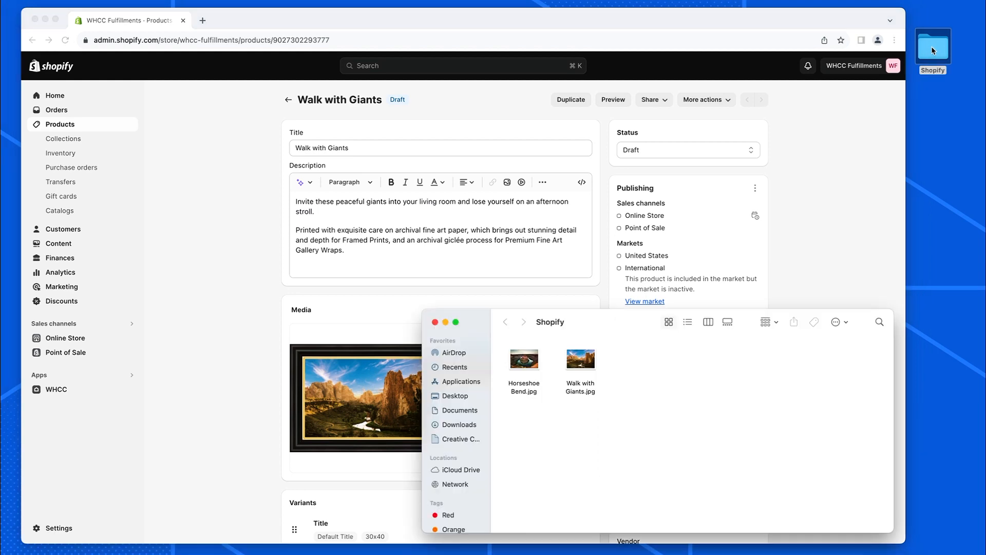
{"action": "left_click_drag", "start_coordinate": [577, 363], "coordinate": [359, 359]}
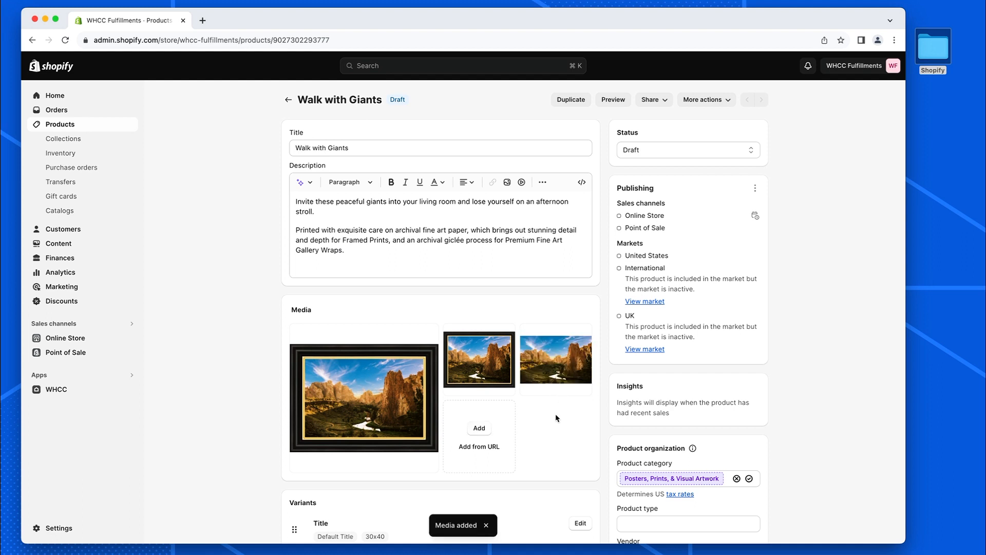
{"action": "left_click_drag", "start_coordinate": [543, 366], "coordinate": [338, 395]}
Rename the Default Title variant of Walk with Giants to 16x24 and save it
{"action": "scroll", "coordinate": [543, 411], "scroll_direction": "down", "scroll_amount": 1}
{"action": "scroll", "coordinate": [545, 408], "scroll_direction": "down", "scroll_amount": 6}
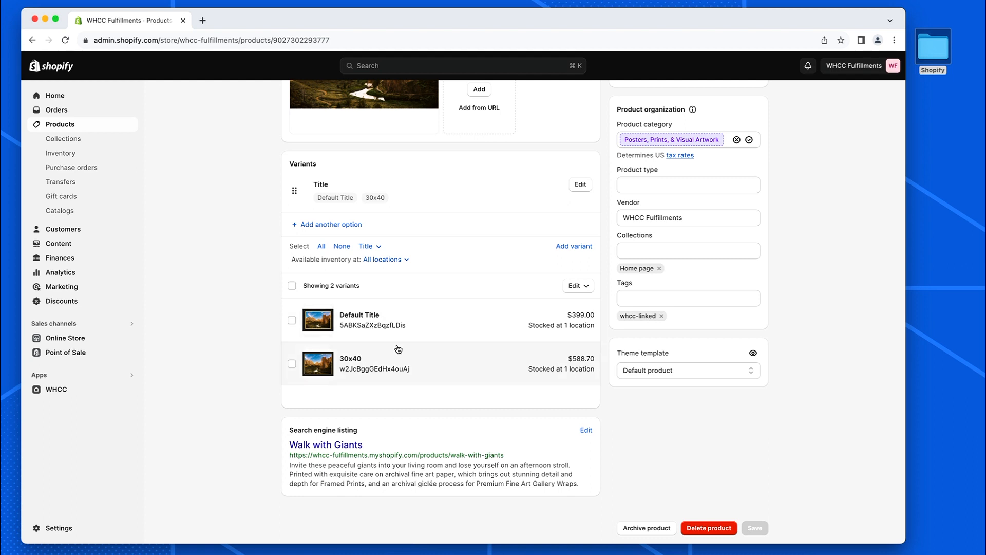
{"action": "left_click", "coordinate": [410, 327]}
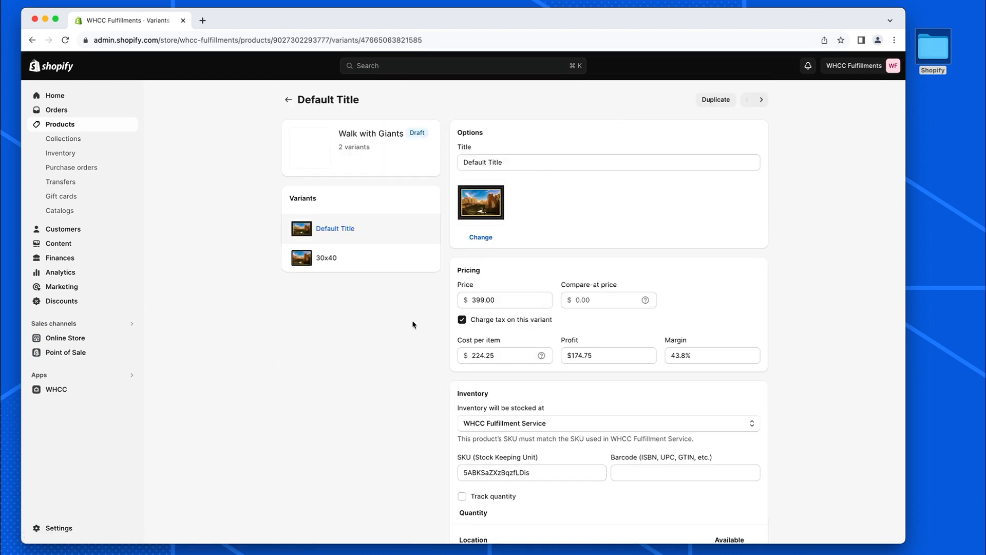
{"action": "left_click", "coordinate": [511, 163]}
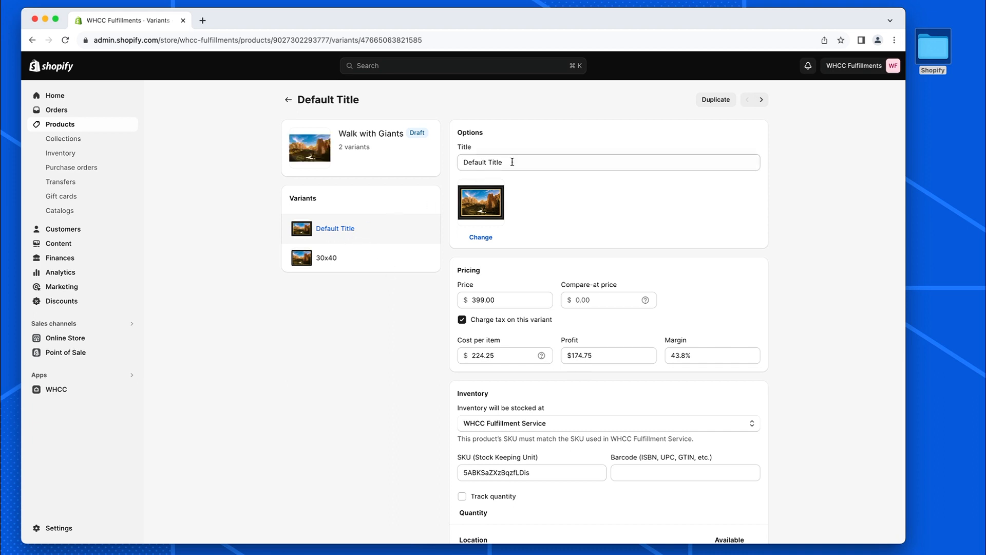
{"action": "left_click_drag", "start_coordinate": [515, 163], "coordinate": [441, 162]}
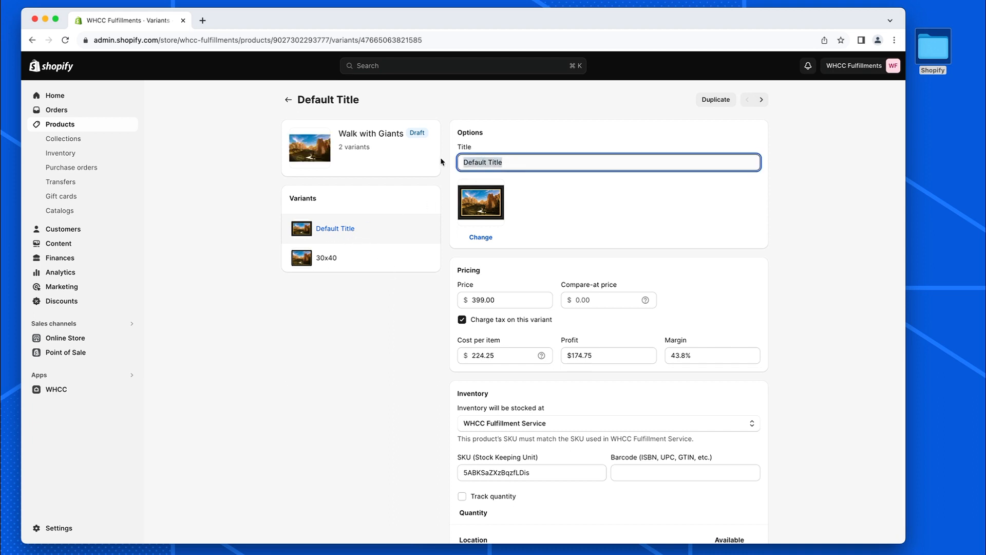
{"action": "type", "text": "16"}
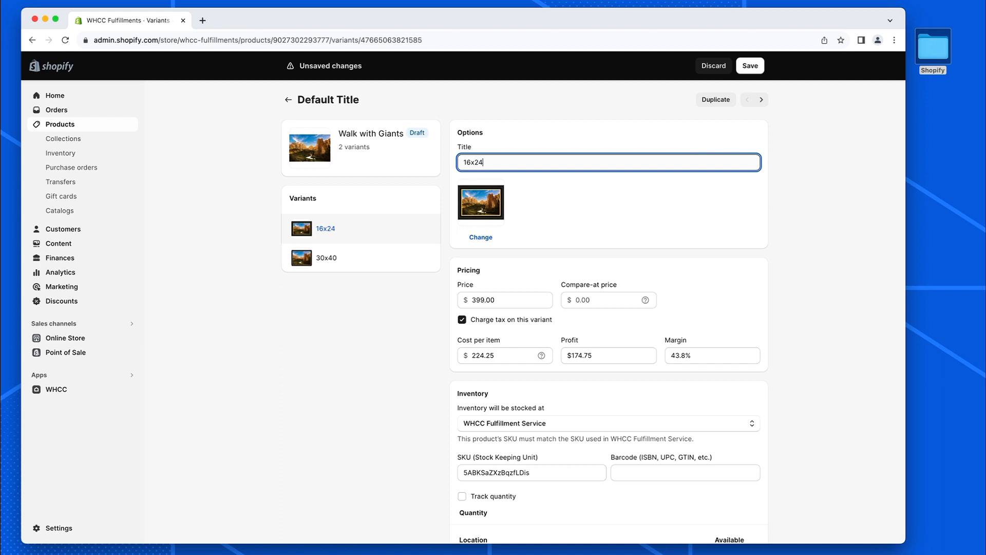
{"action": "type", "text": "x24"}
{"action": "left_click", "coordinate": [749, 67]}
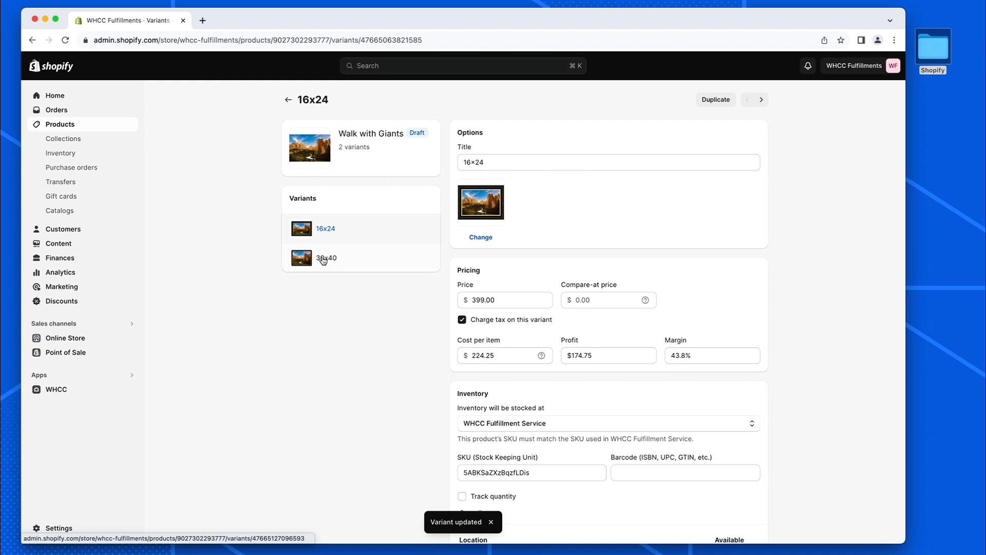
Set the 30x40 variant's price to $700 and save it
{"action": "left_click", "coordinate": [323, 259]}
{"action": "left_click", "coordinate": [469, 298]}
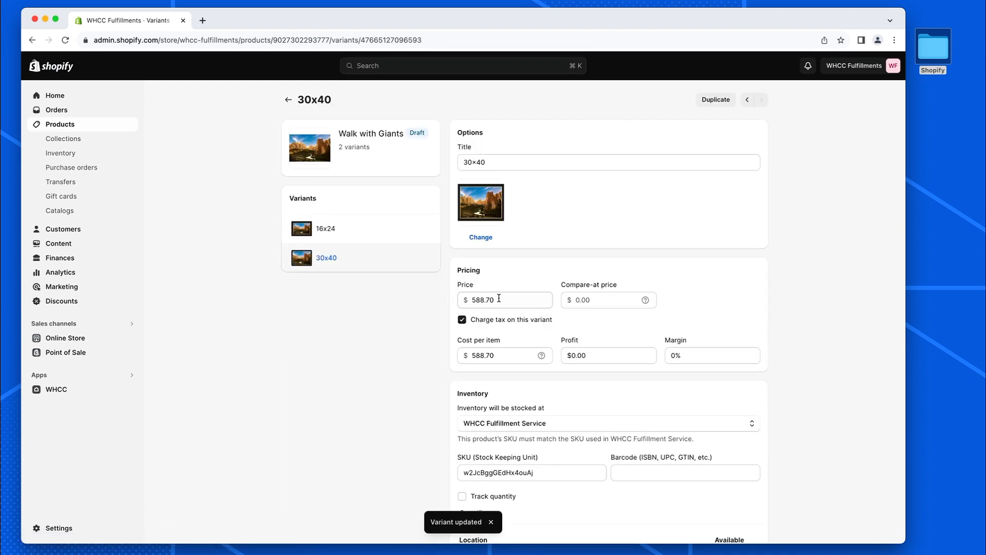
{"action": "left_click_drag", "start_coordinate": [465, 297], "coordinate": [518, 297]}
{"action": "type", "text": "700"}
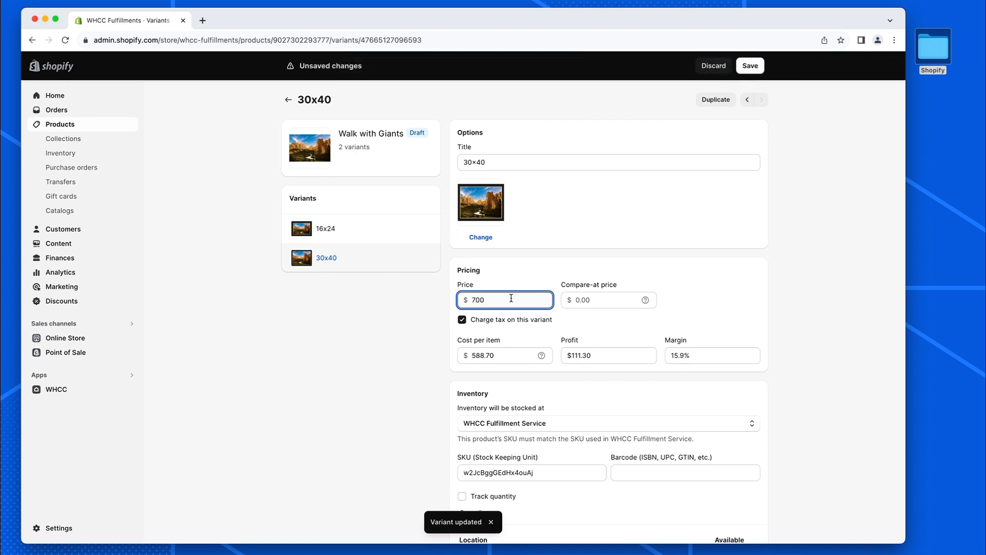
{"action": "left_click", "coordinate": [749, 67]}
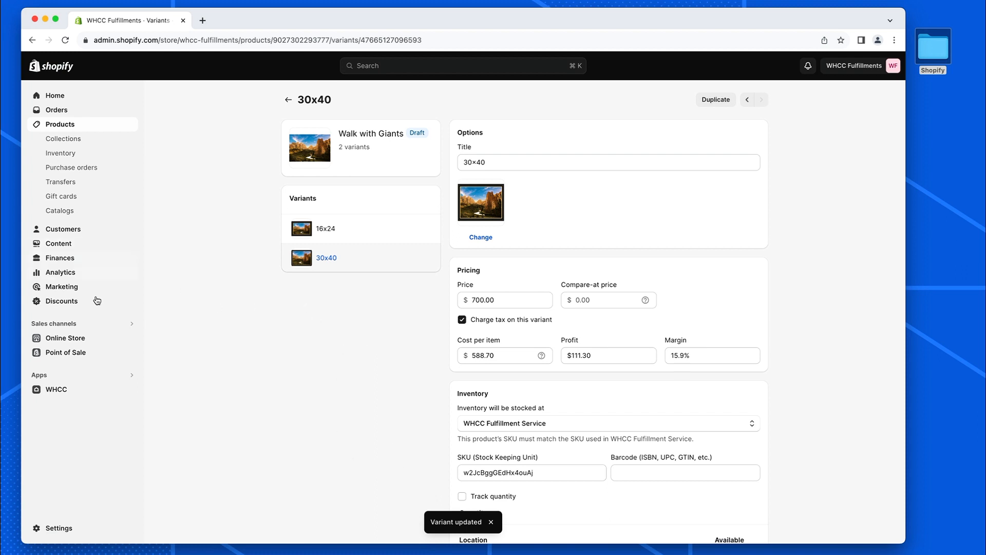
In the WHCC app, create a new variant from the 30x40 variant of Walk with Giants
{"action": "left_click", "coordinate": [66, 388]}
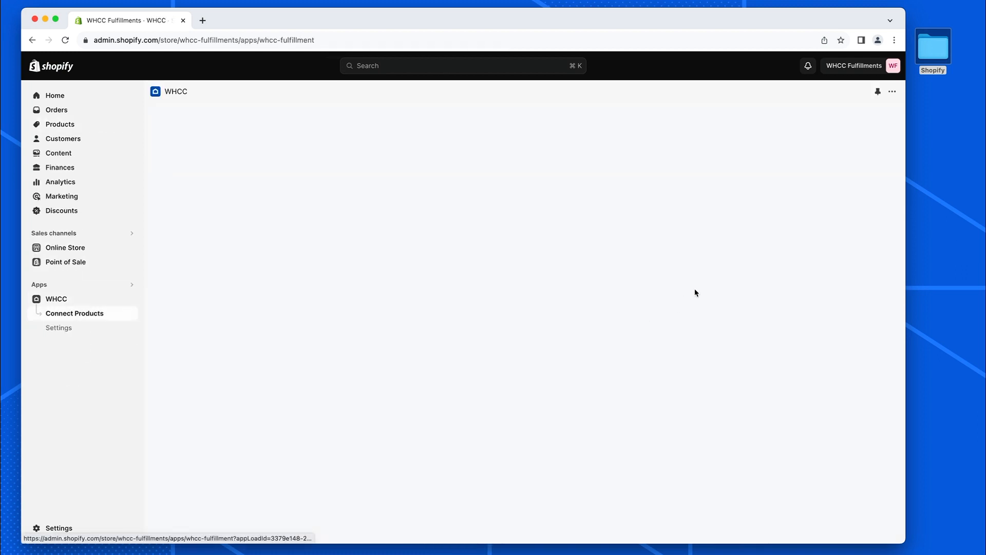
{"action": "left_click", "coordinate": [826, 258]}
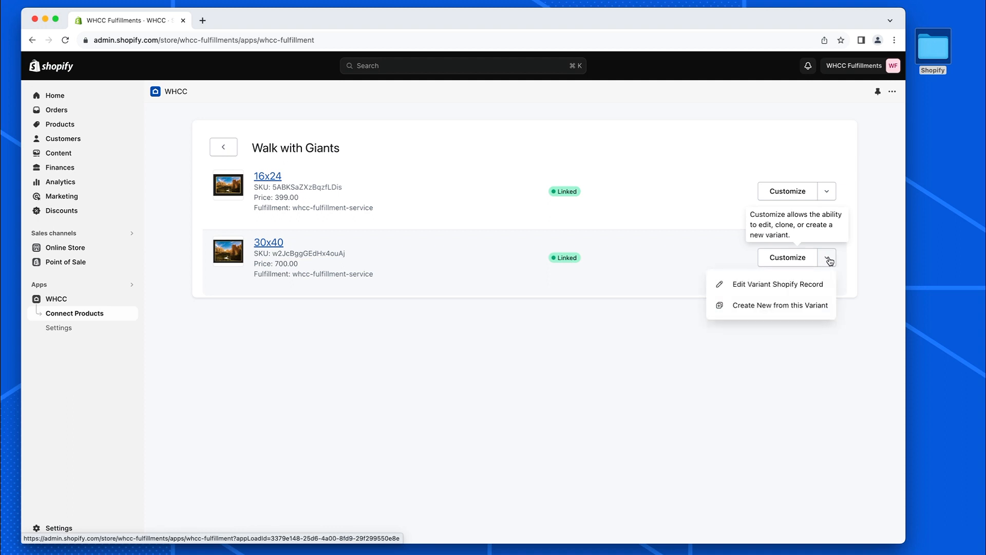
{"action": "left_click", "coordinate": [794, 305]}
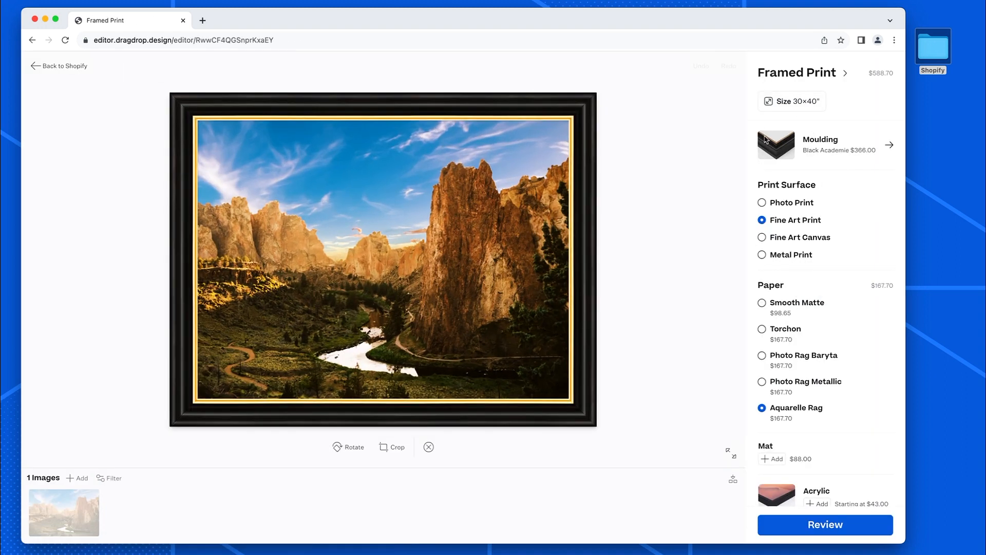
Change the framed print's moulding to Lexington in Black, review the design and save the variant
{"action": "left_click", "coordinate": [803, 145]}
{"action": "scroll", "coordinate": [796, 308], "scroll_direction": "down", "scroll_amount": 6}
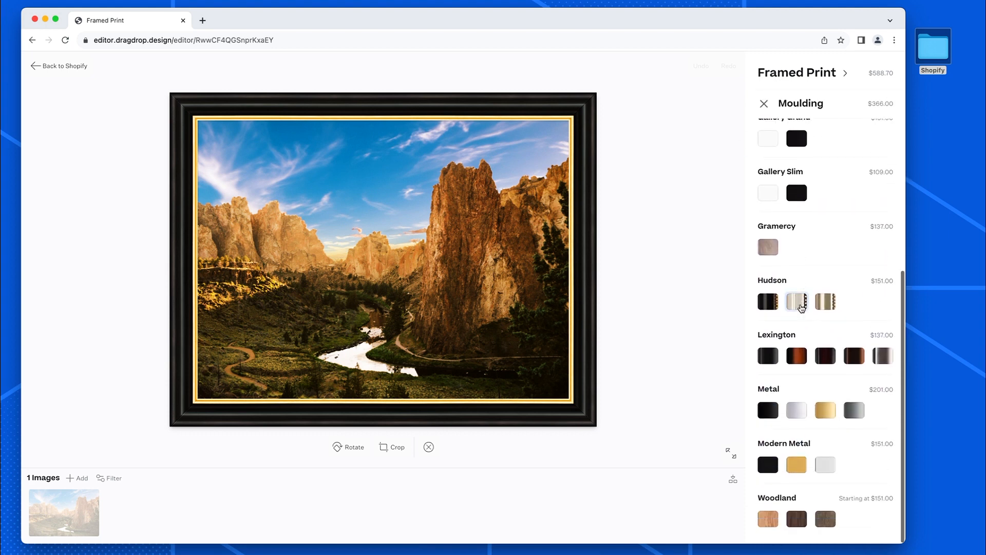
{"action": "left_click", "coordinate": [765, 355]}
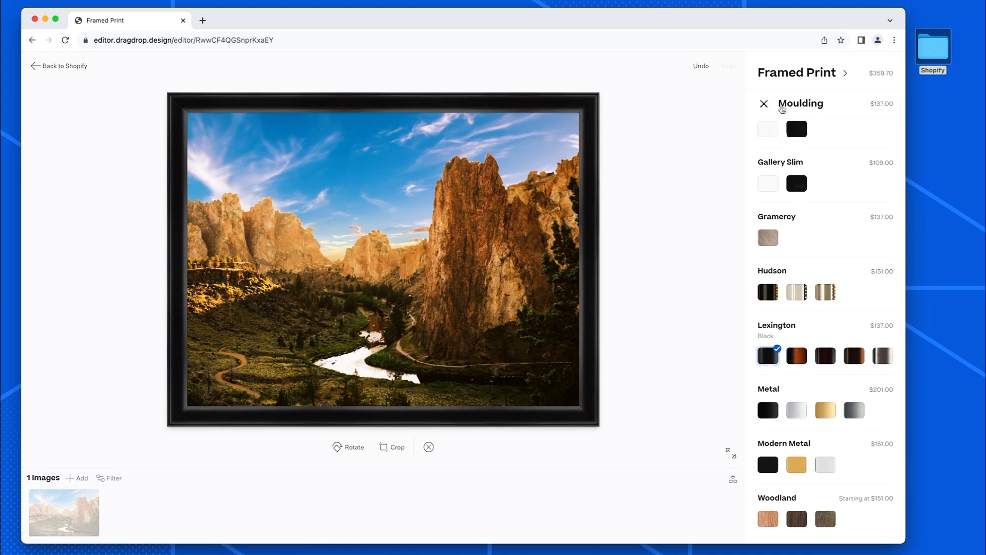
{"action": "left_click", "coordinate": [764, 103]}
{"action": "left_click", "coordinate": [772, 520]}
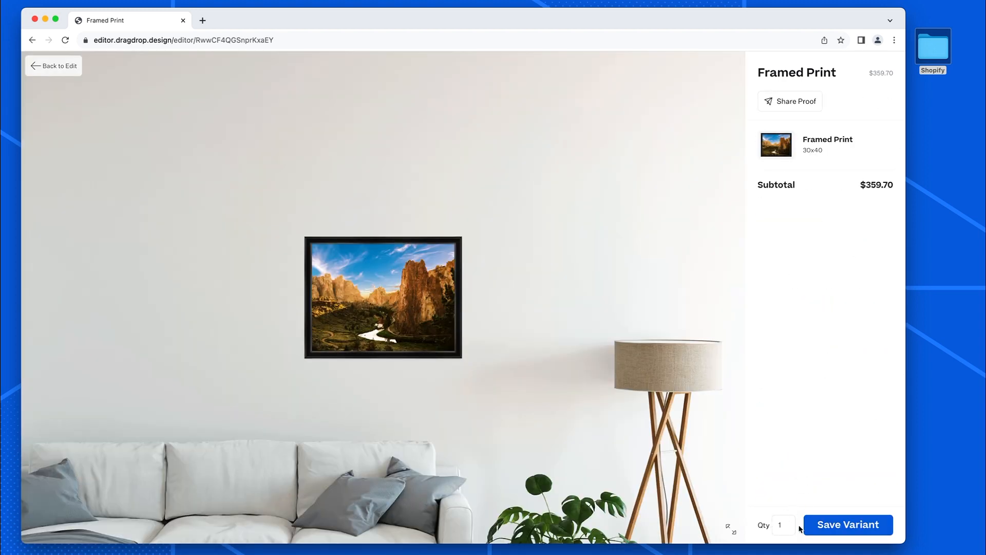
{"action": "left_click", "coordinate": [825, 530]}
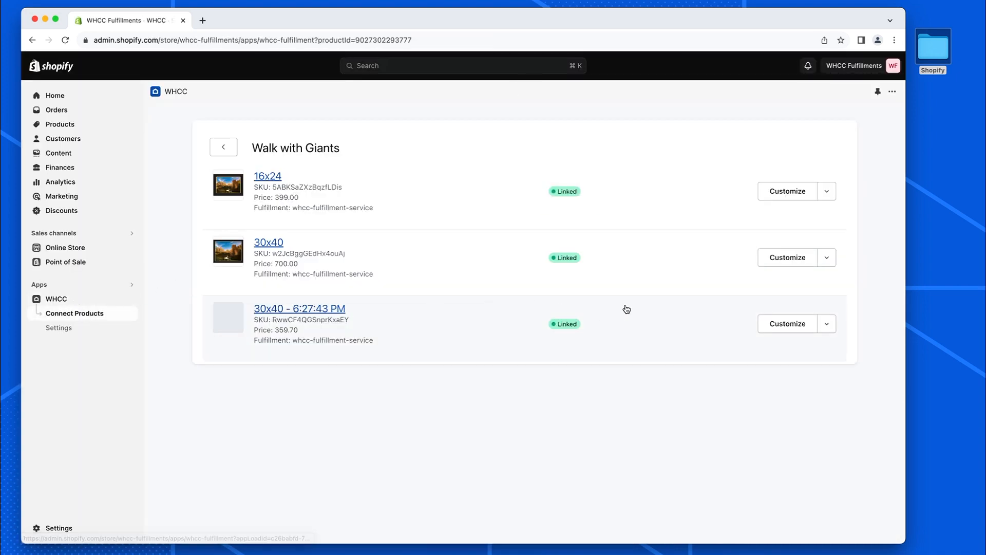
Retitle the newly saved 30x40 variant as 30x40 - Lex and set its price to $600
{"action": "left_click", "coordinate": [300, 309]}
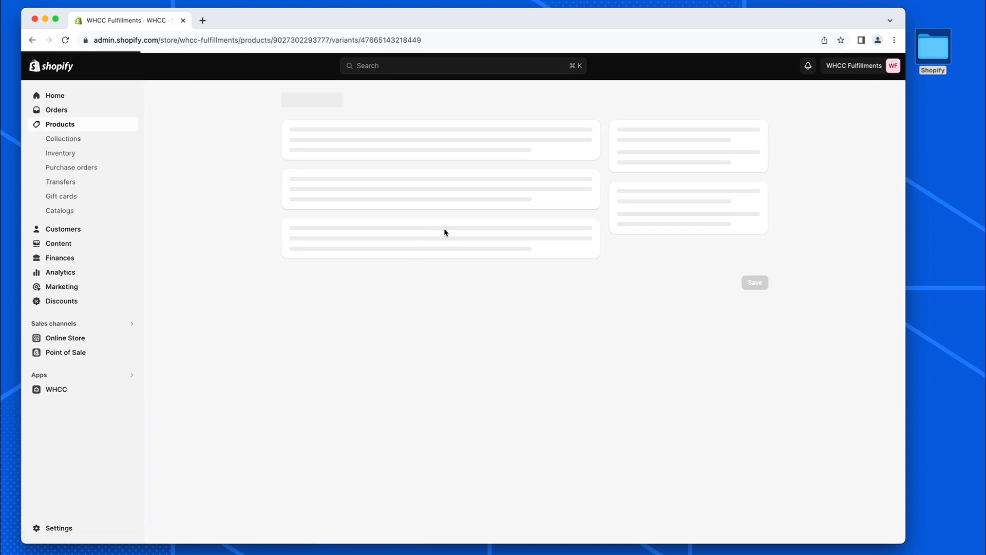
{"action": "left_click", "coordinate": [536, 163]}
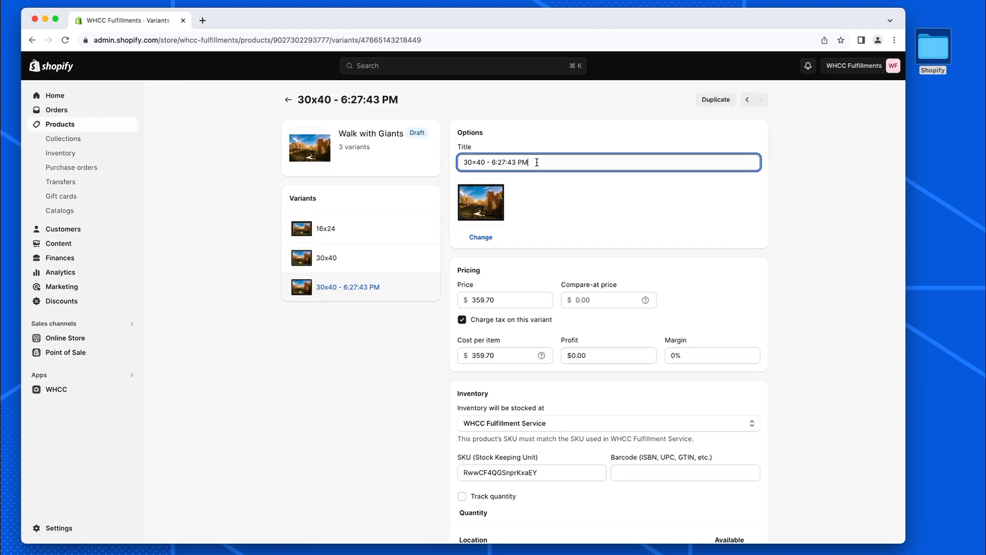
{"action": "key", "text": "BackSpace"}
{"action": "key", "text": "BackSpace"}
{"action": "key", "text": "BackSpace"}
{"action": "key", "text": "BackSpace"}
{"action": "key", "text": "BackSpace"}
{"action": "key", "text": "BackSpace"}
{"action": "key", "text": "BackSpace"}
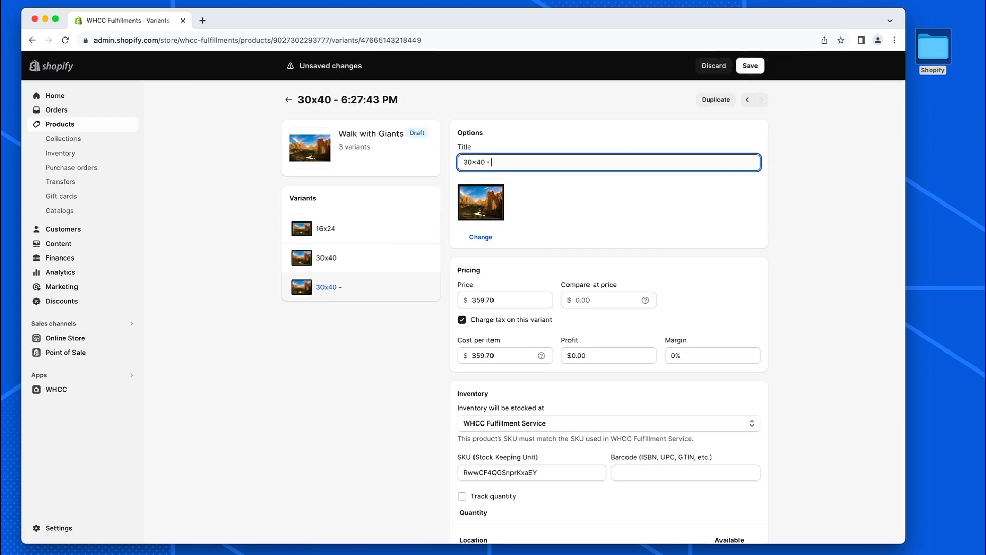
{"action": "type", "text": "Lex"}
{"action": "left_click", "coordinate": [502, 299]}
{"action": "double_click", "coordinate": [508, 301]}
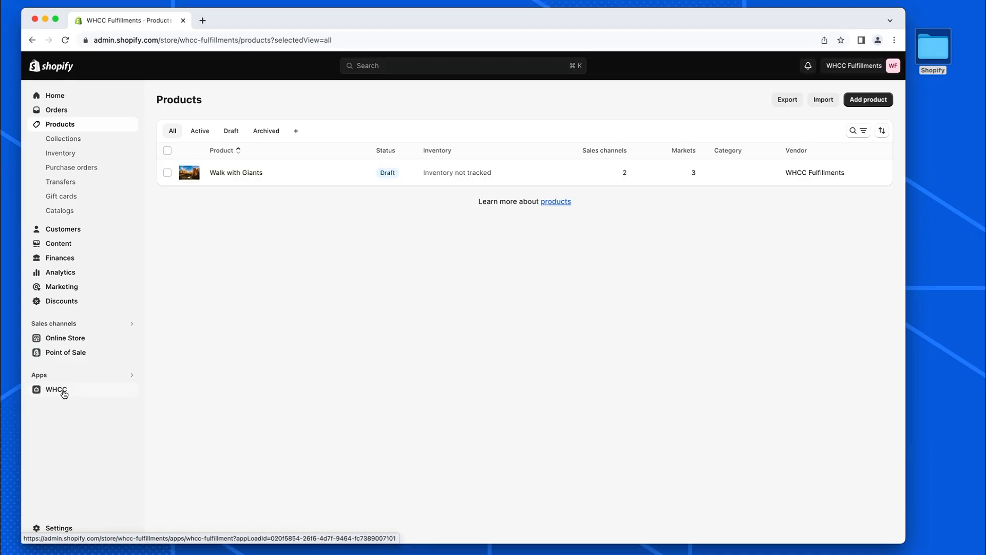
In the WHCC app, create a new variant from the 30x40 Lexington Framed Fine Art Print
{"action": "left_click", "coordinate": [64, 391]}
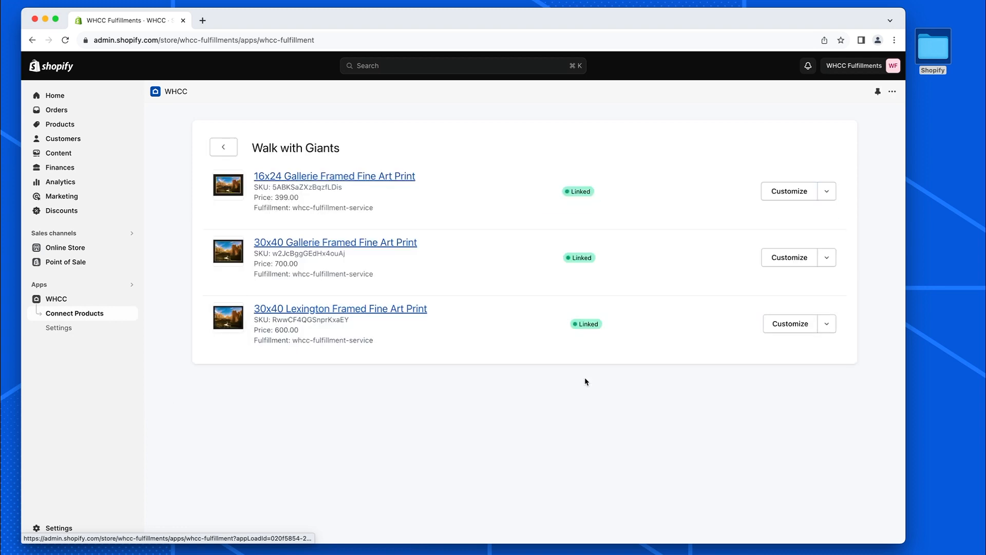
{"action": "left_click", "coordinate": [826, 324]}
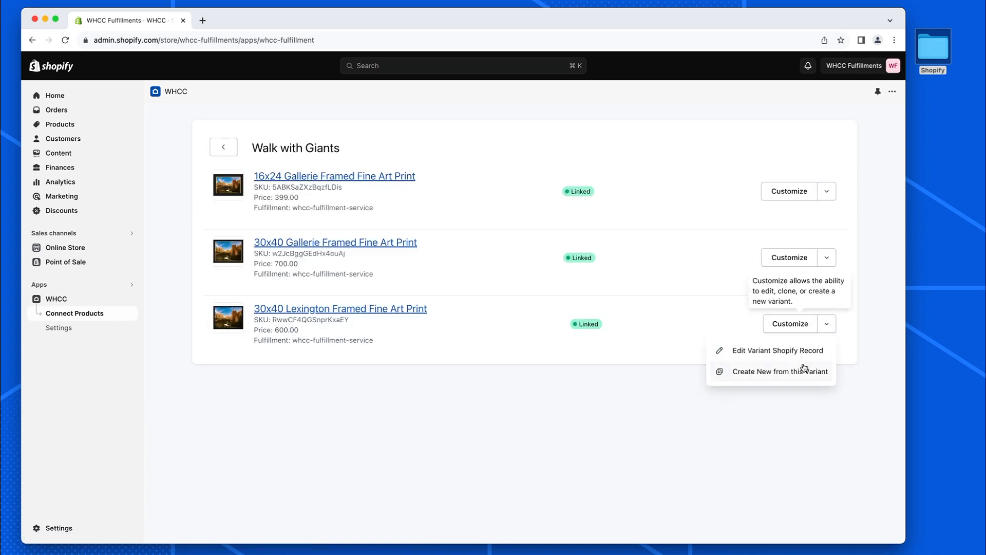
{"action": "left_click", "coordinate": [789, 376]}
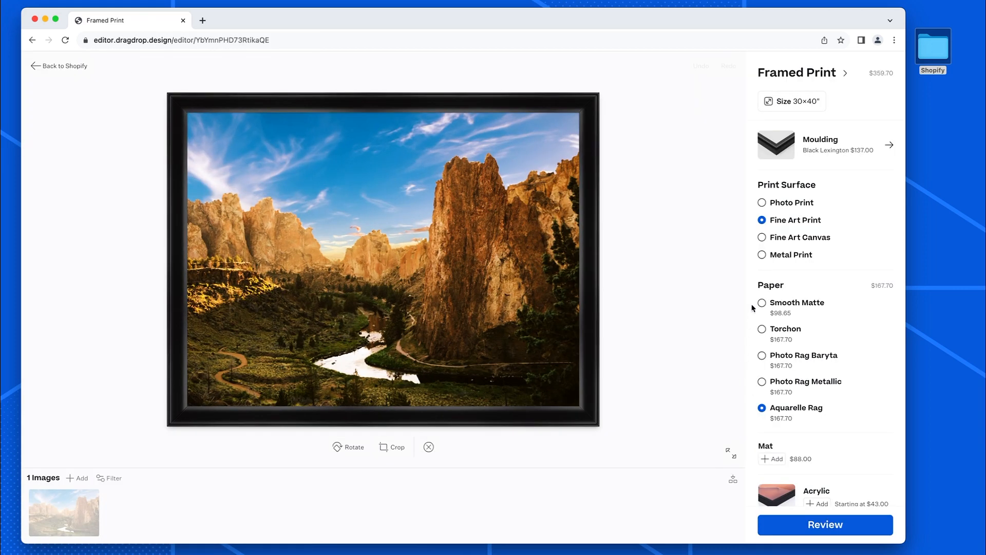
Change the product from Framed Print to Gallery Wrap and set its size to 24×36
{"action": "left_click", "coordinate": [804, 77]}
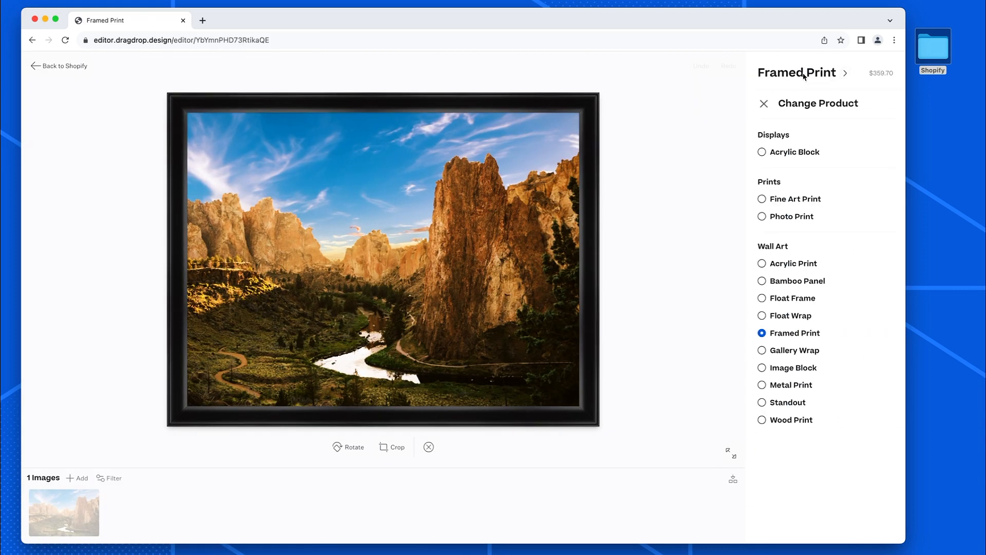
{"action": "left_click", "coordinate": [761, 351]}
{"action": "left_click", "coordinate": [764, 103]}
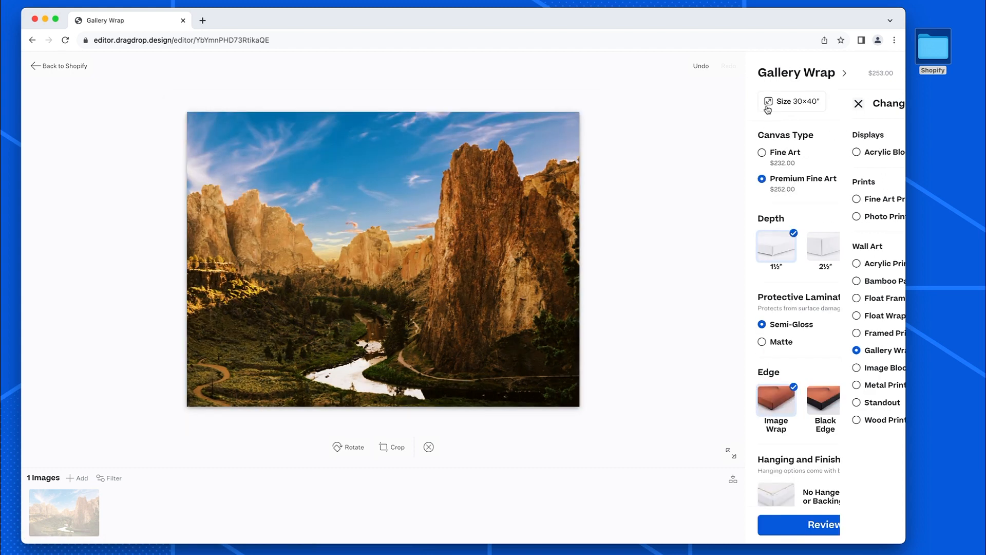
{"action": "left_click", "coordinate": [801, 100]}
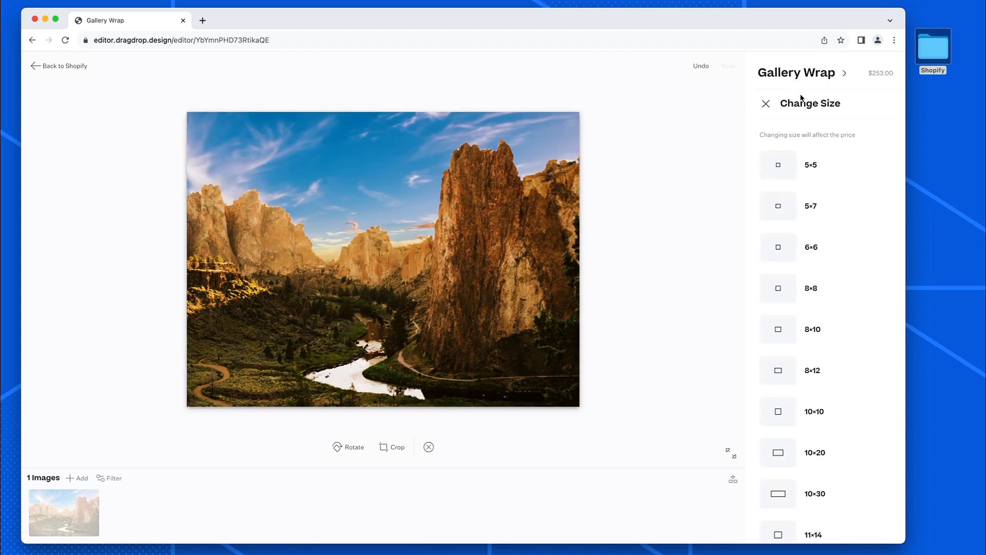
{"action": "scroll", "coordinate": [804, 291], "scroll_direction": "down", "scroll_amount": 15}
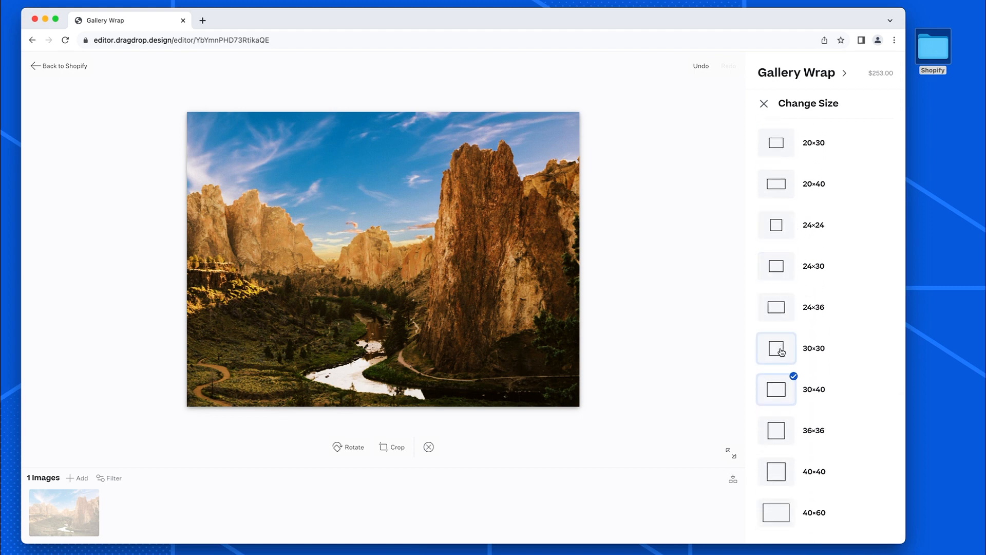
{"action": "left_click", "coordinate": [789, 310]}
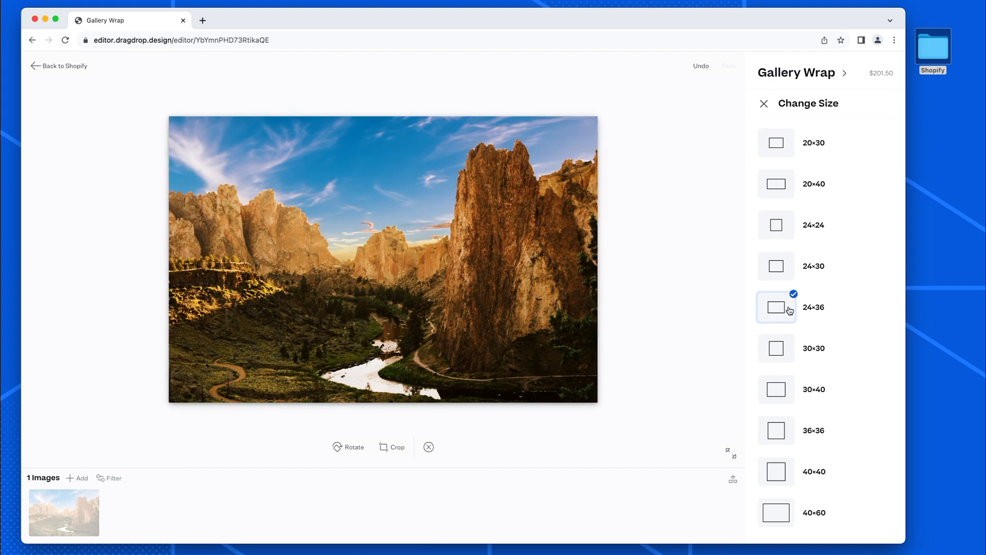
{"action": "left_click", "coordinate": [764, 104]}
Check the image's position within the gallery wrap's wrapped edges, nudging it slightly, and save the variant
{"action": "scroll", "coordinate": [791, 326], "scroll_direction": "down", "scroll_amount": 2}
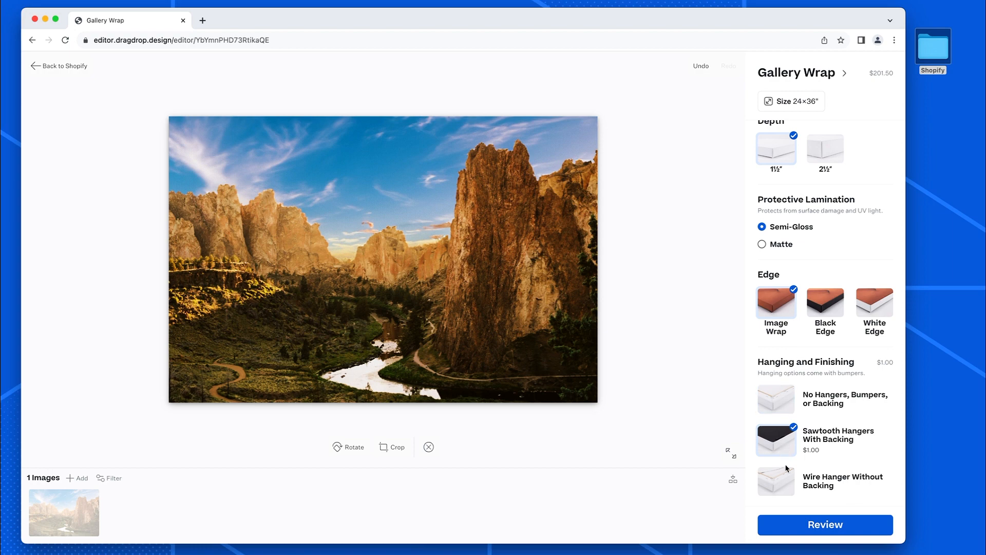
{"action": "left_click", "coordinate": [418, 269]}
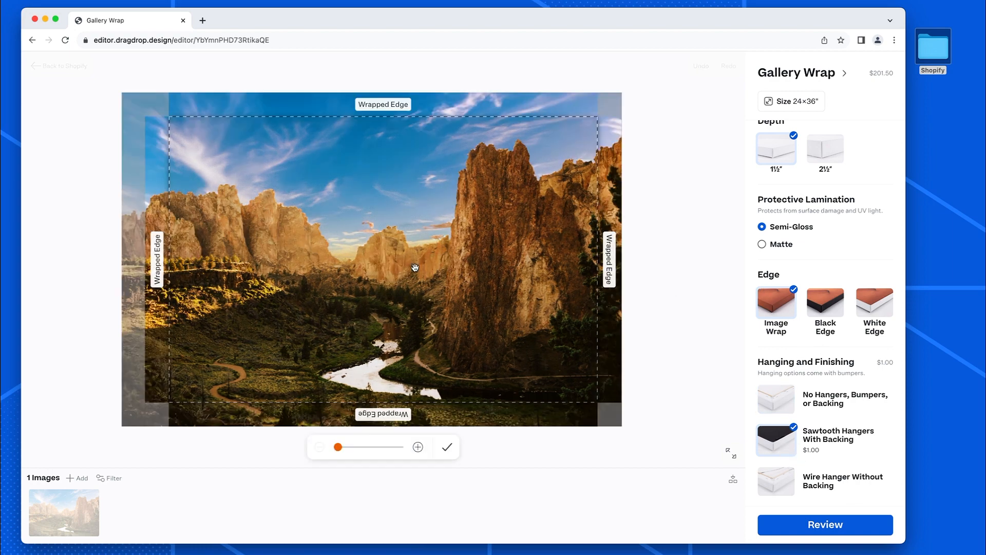
{"action": "mouse_move", "coordinate": [397, 261]}
{"action": "left_mouse_down"}
{"action": "mouse_move", "coordinate": [445, 271]}
{"action": "mouse_move", "coordinate": [411, 272]}
{"action": "left_mouse_up"}
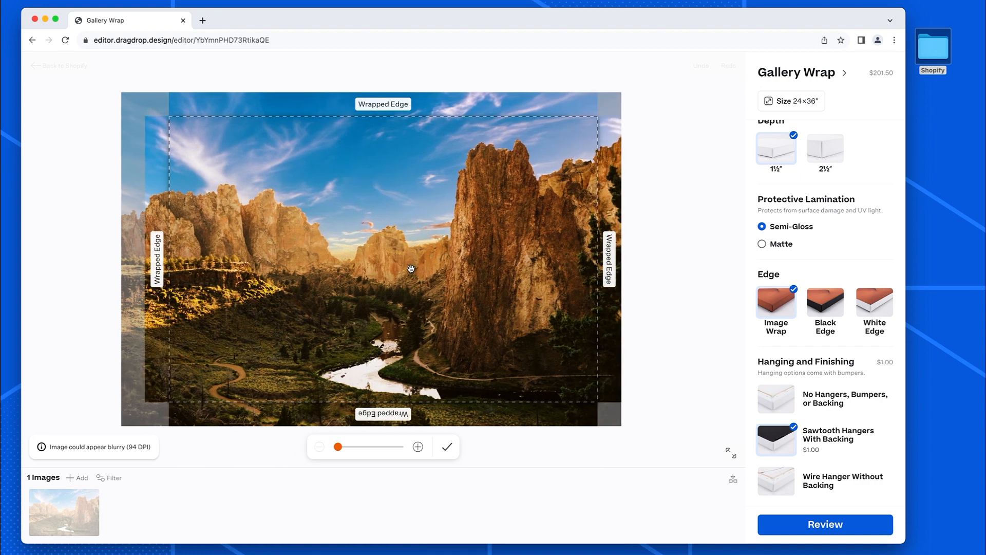
{"action": "left_click", "coordinate": [827, 524]}
{"action": "left_click", "coordinate": [833, 526]}
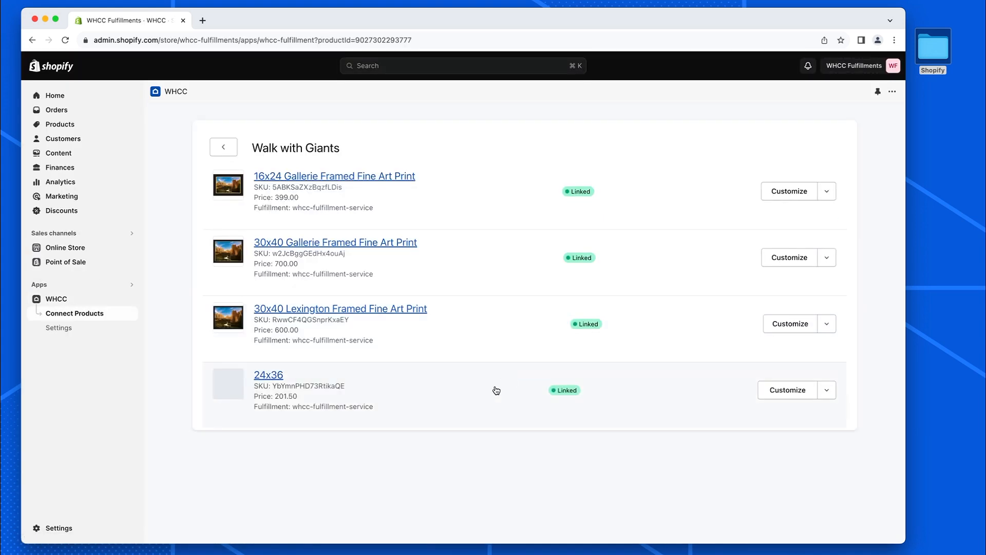
Retitle the 24x36 variant as 24x36 GW, set its price to $399 and save it
{"action": "left_click", "coordinate": [273, 375]}
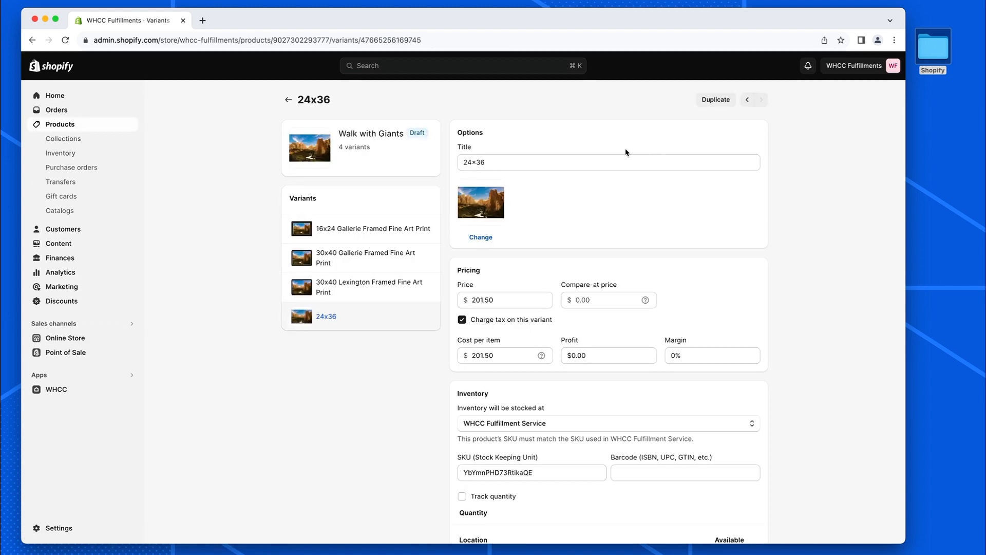
{"action": "left_click", "coordinate": [539, 160]}
{"action": "type", "text": "GW"}
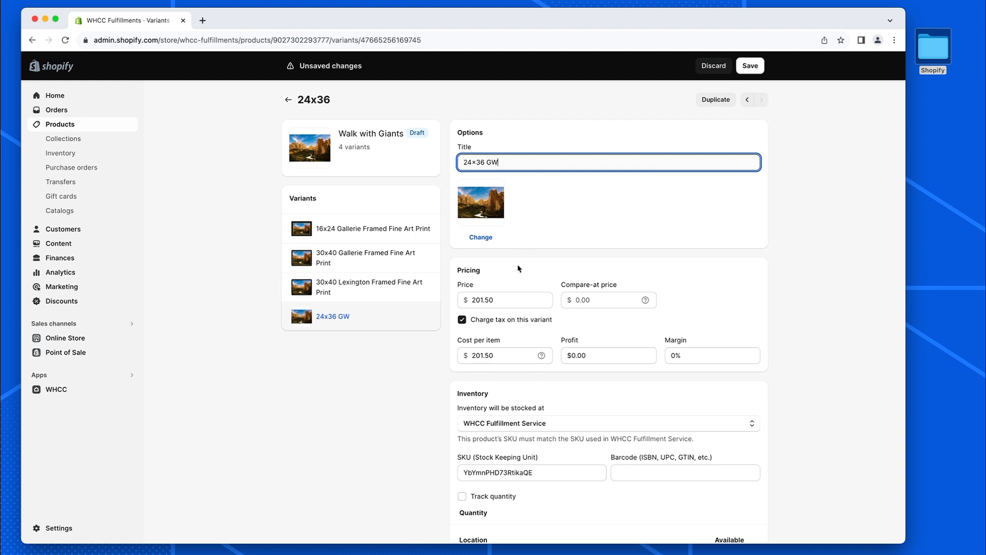
{"action": "left_click_drag", "start_coordinate": [466, 297], "coordinate": [512, 304]}
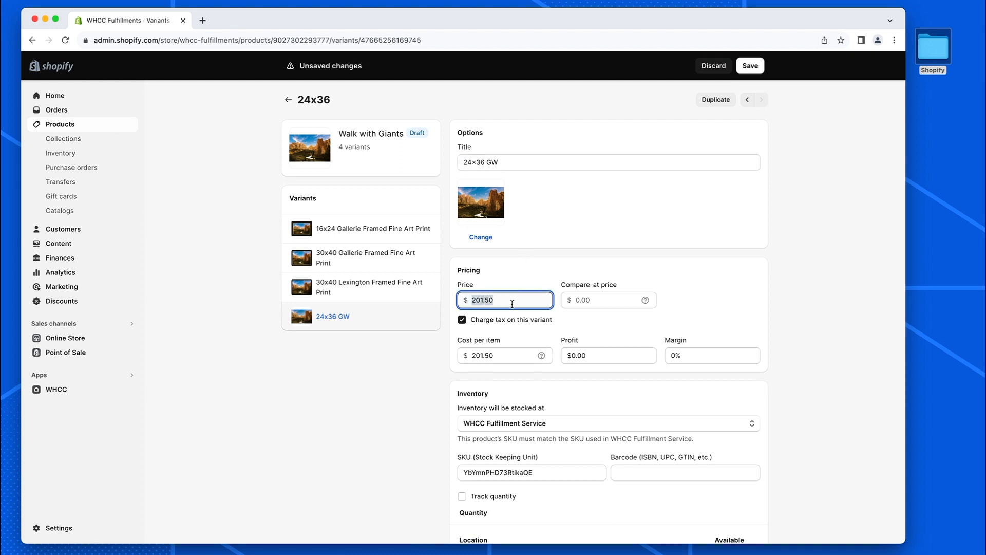
{"action": "type", "text": "399"}
{"action": "left_click", "coordinate": [757, 66]}
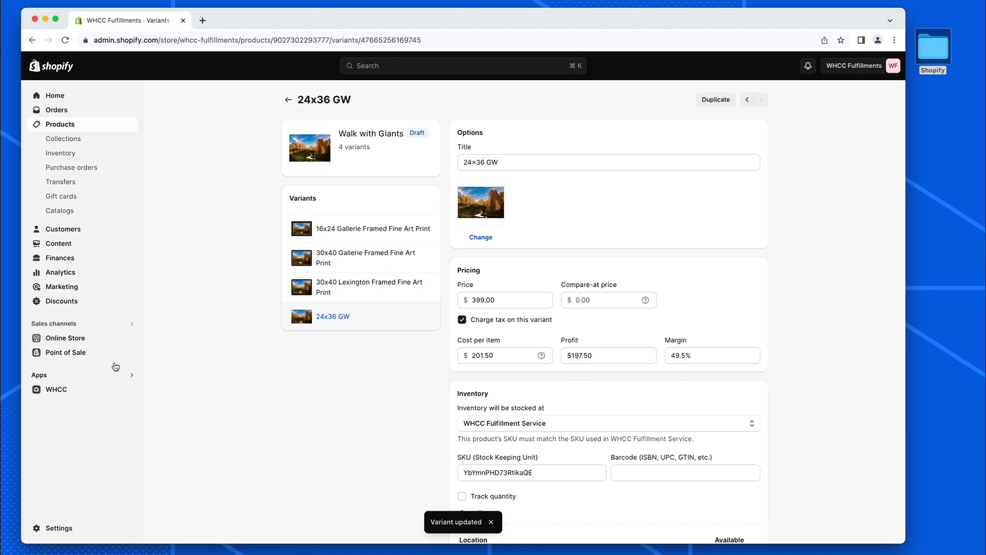
Open the Walk with Giants product, change its status to Active and save it
{"action": "left_click", "coordinate": [75, 126]}
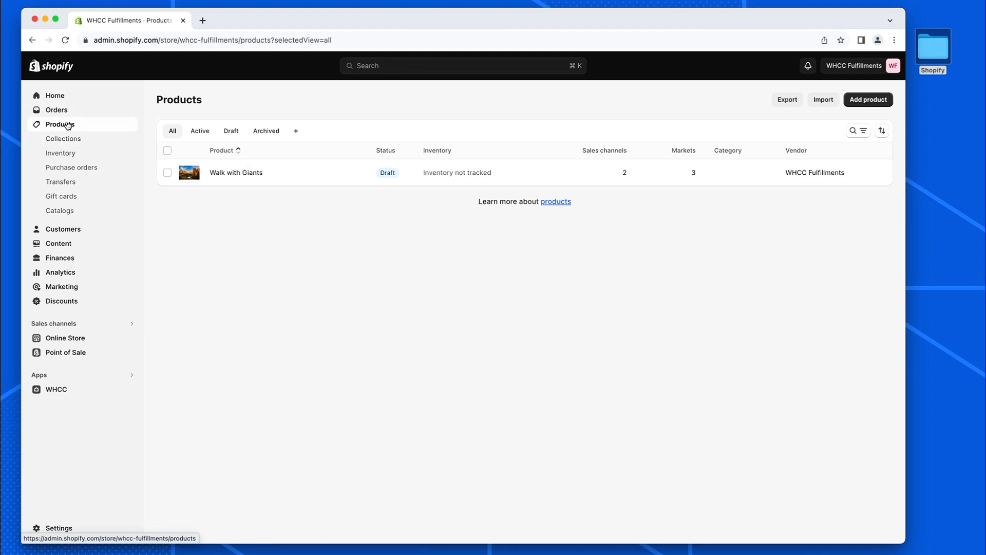
{"action": "left_click_drag", "start_coordinate": [237, 178], "coordinate": [237, 177]}
{"action": "left_click", "coordinate": [238, 176]}
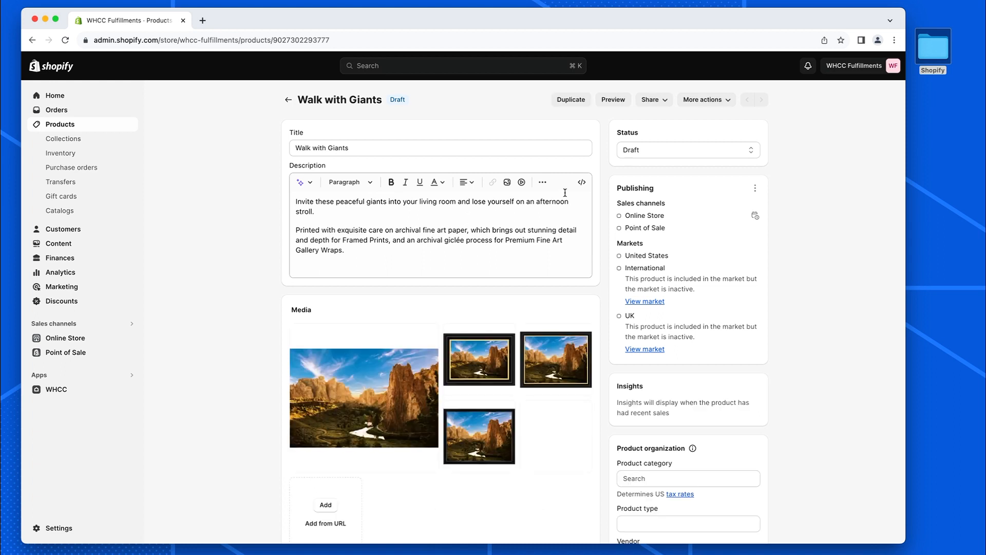
{"action": "left_click", "coordinate": [729, 154]}
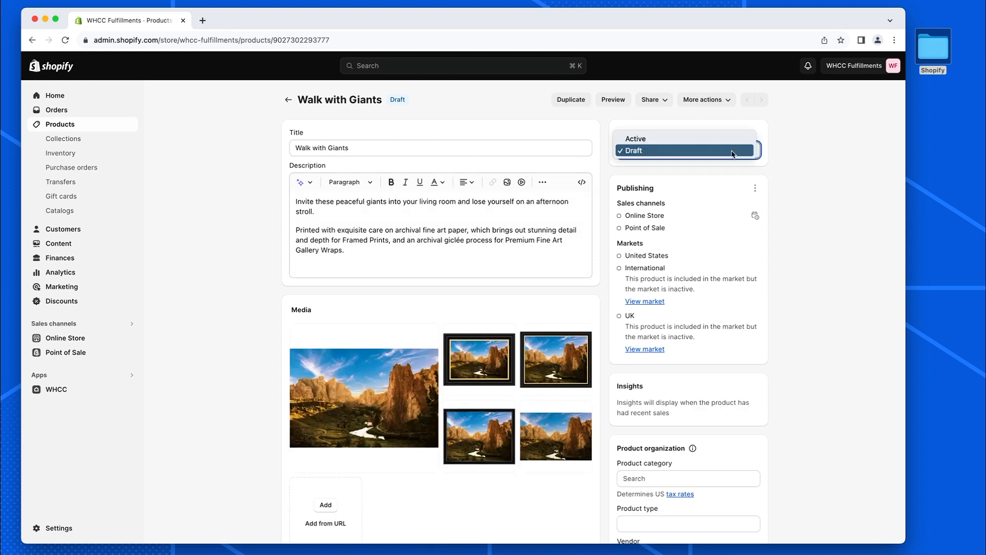
{"action": "left_click", "coordinate": [662, 140]}
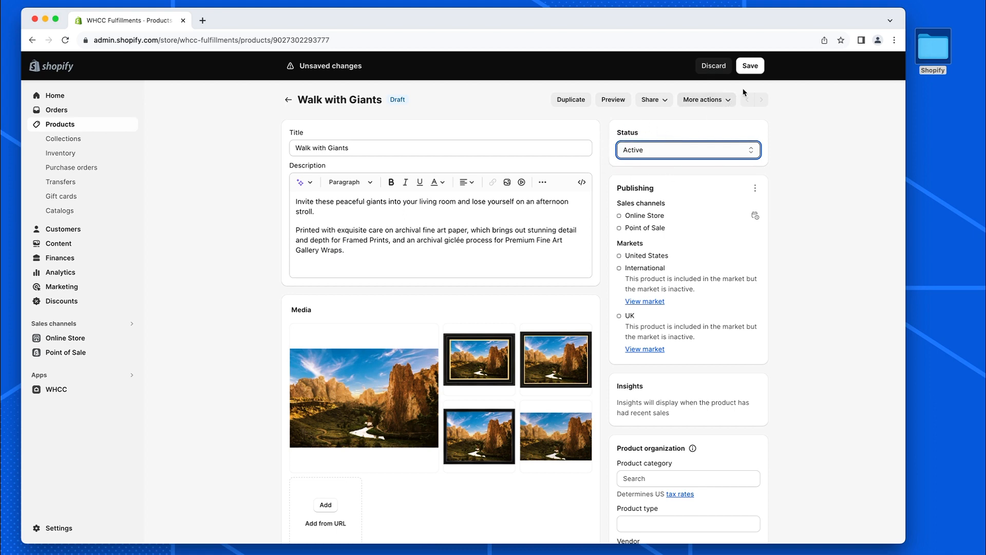
{"action": "left_click", "coordinate": [750, 66]}
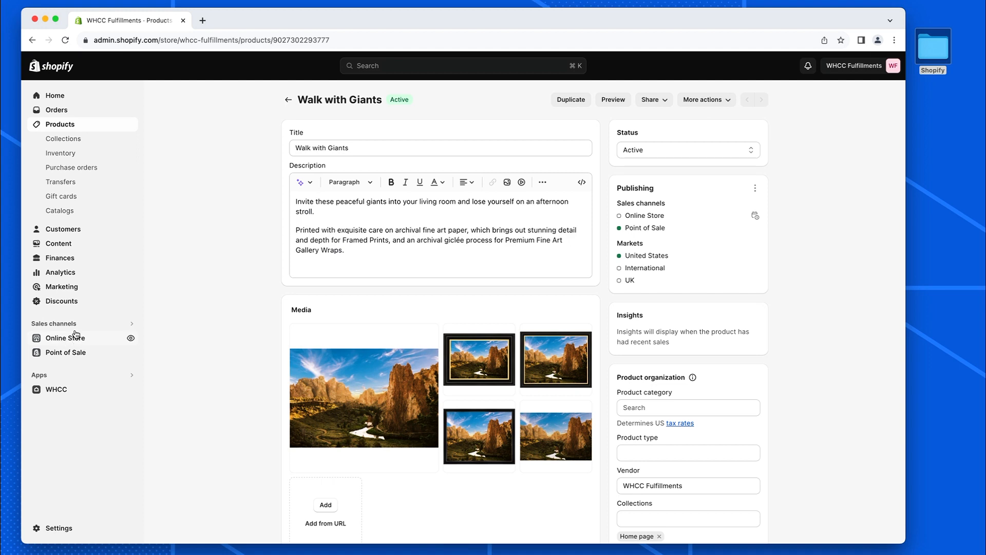
View the online store and open the Walk with Giants product page from the featured products
{"action": "left_click", "coordinate": [131, 339]}
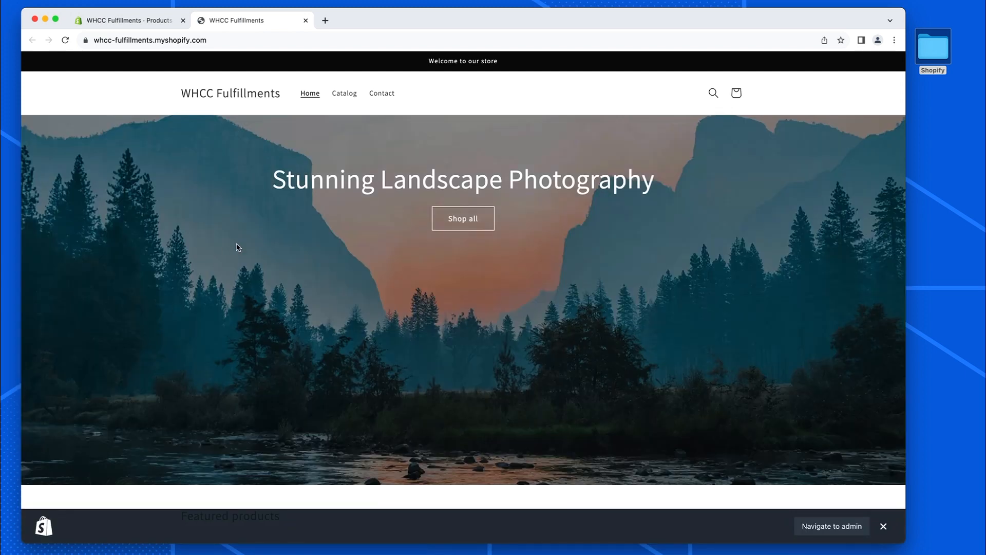
{"action": "scroll", "coordinate": [395, 278], "scroll_direction": "down", "scroll_amount": 3}
{"action": "scroll", "coordinate": [396, 278], "scroll_direction": "down", "scroll_amount": 3}
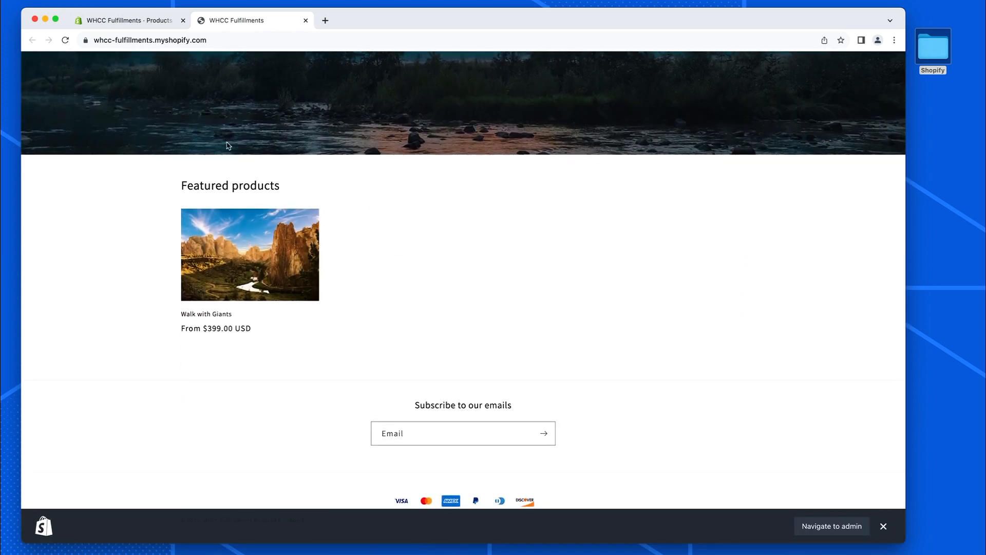
{"action": "left_click", "coordinate": [229, 248]}
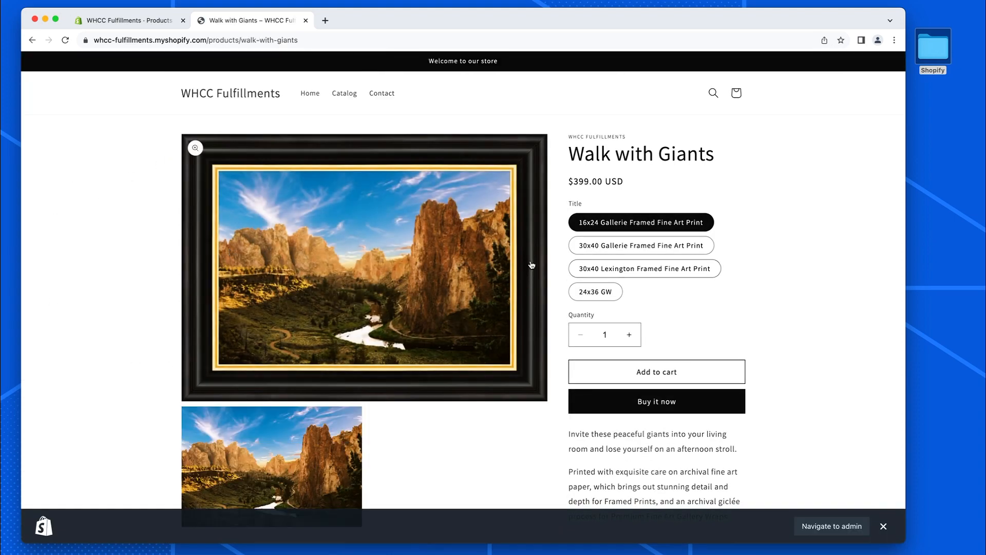
Preview the 30x40 Lexington, 24x36 GW and 30x40 Gallerie variants on the Walk with Giants store page
{"action": "left_click", "coordinate": [622, 270]}
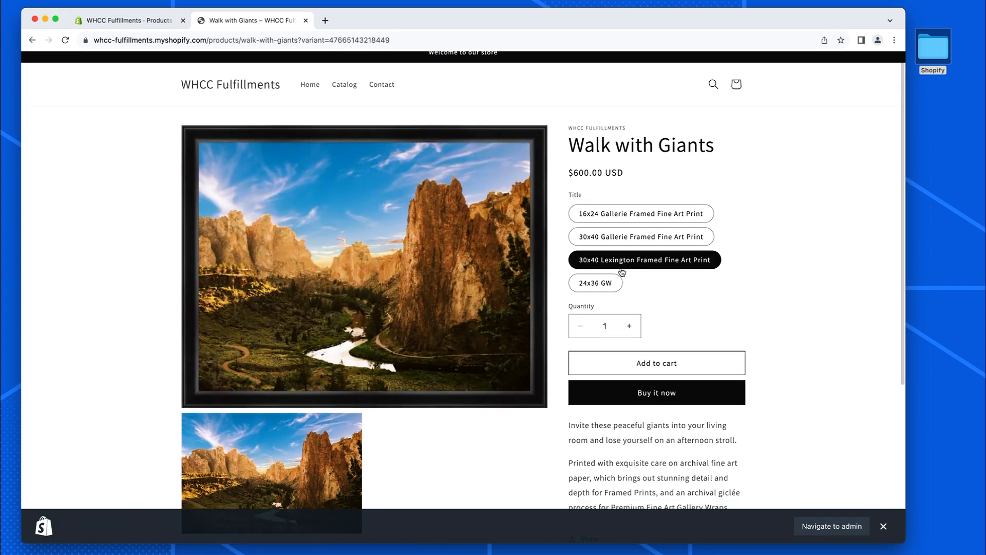
{"action": "left_click", "coordinate": [610, 286]}
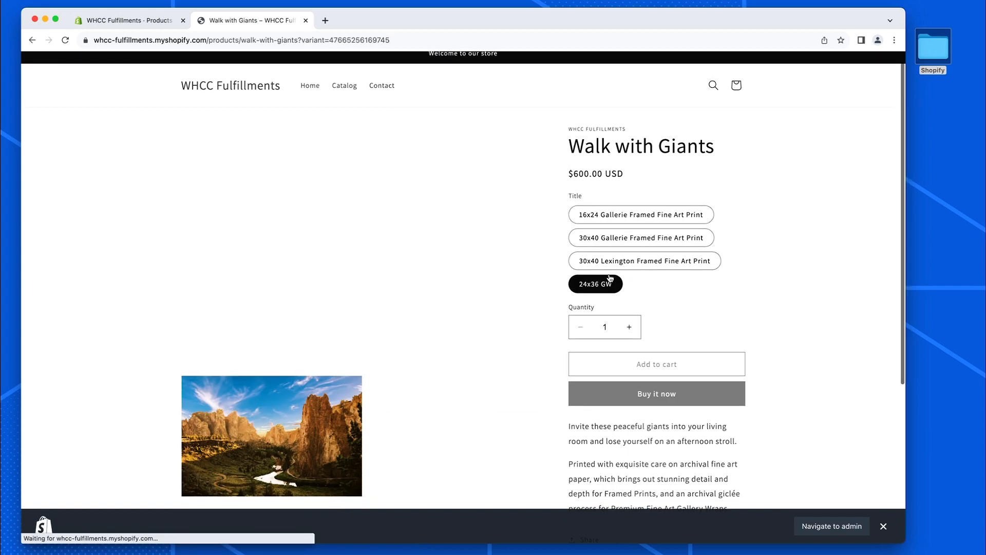
{"action": "left_click", "coordinate": [611, 241]}
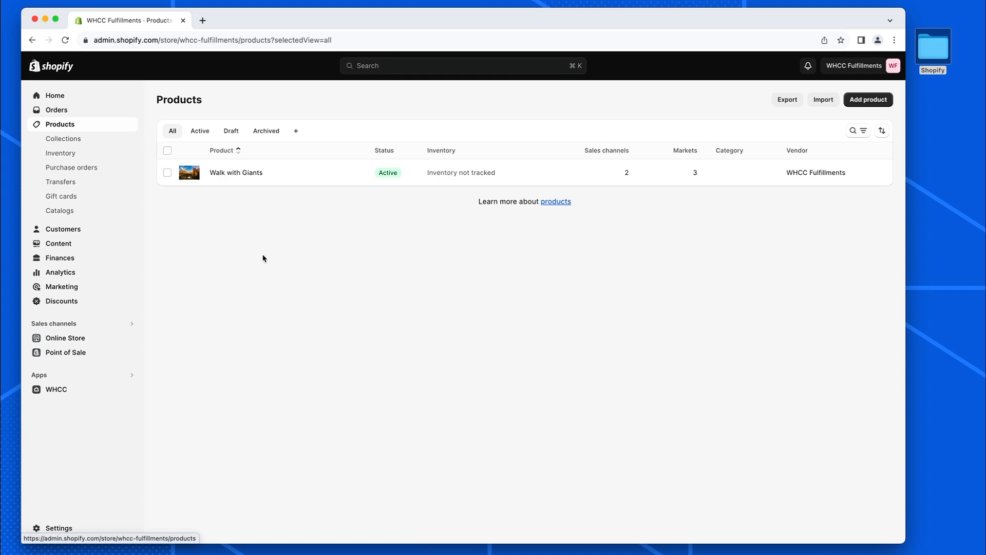
Duplicate the Walk with Giants product under the title Horseshoe Bend and select the copy's opening description paragraph
{"action": "mouse_move", "coordinate": [231, 170]}
{"action": "left_click", "coordinate": [233, 173]}
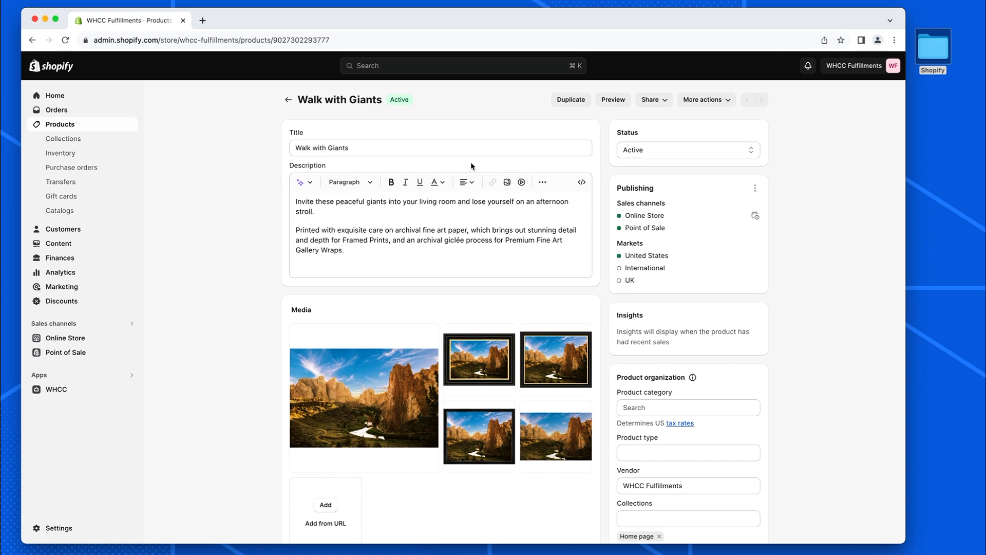
{"action": "left_click", "coordinate": [565, 100]}
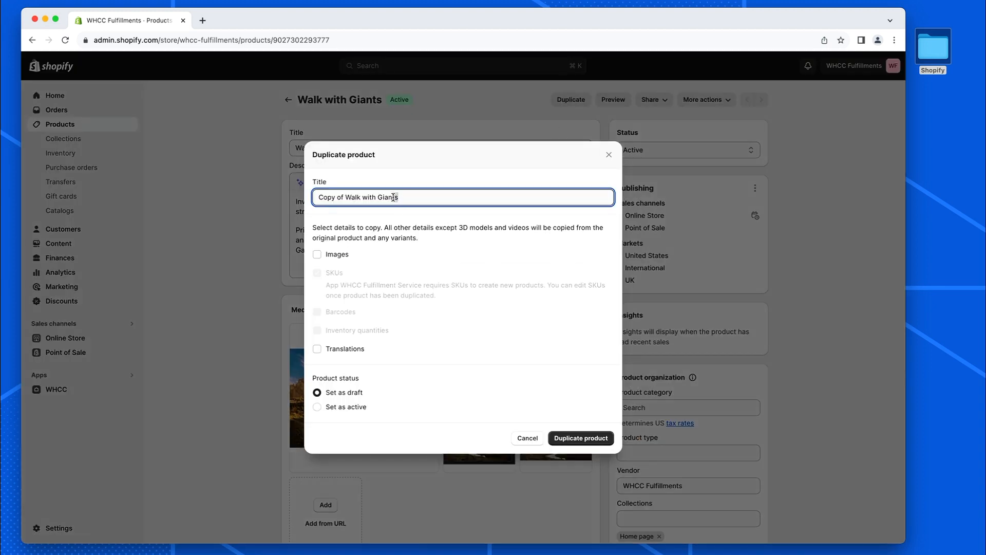
{"action": "left_click_drag", "start_coordinate": [397, 197], "coordinate": [298, 199]}
{"action": "type", "text": "Horseshoe Ben"}
{"action": "left_click", "coordinate": [568, 437]}
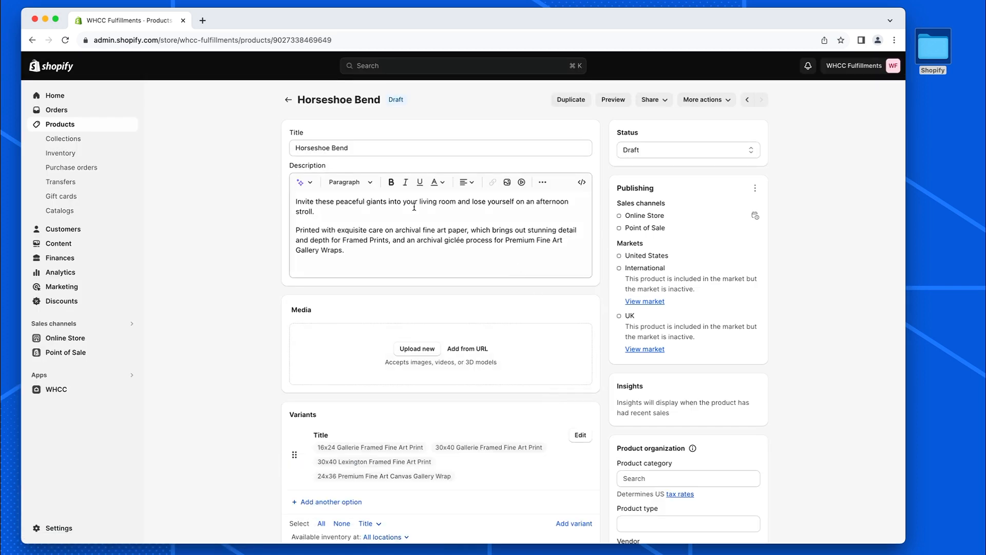
{"action": "left_click_drag", "start_coordinate": [323, 215], "coordinate": [292, 201]}
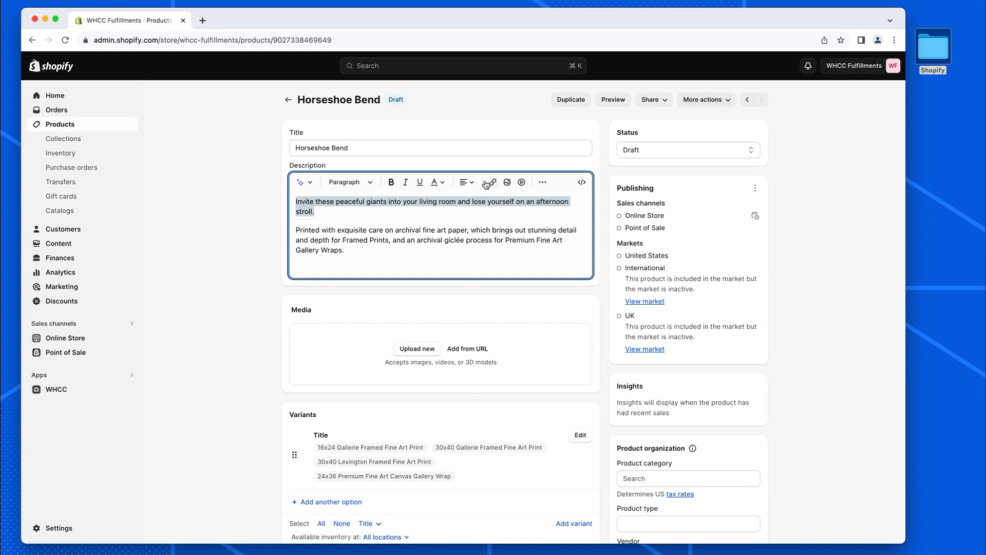
Open the WHCC product connections and generate a new SKU for the duplicated 16x24 Gallerie Framed Fine Art Print variant
{"action": "left_click", "coordinate": [288, 100]}
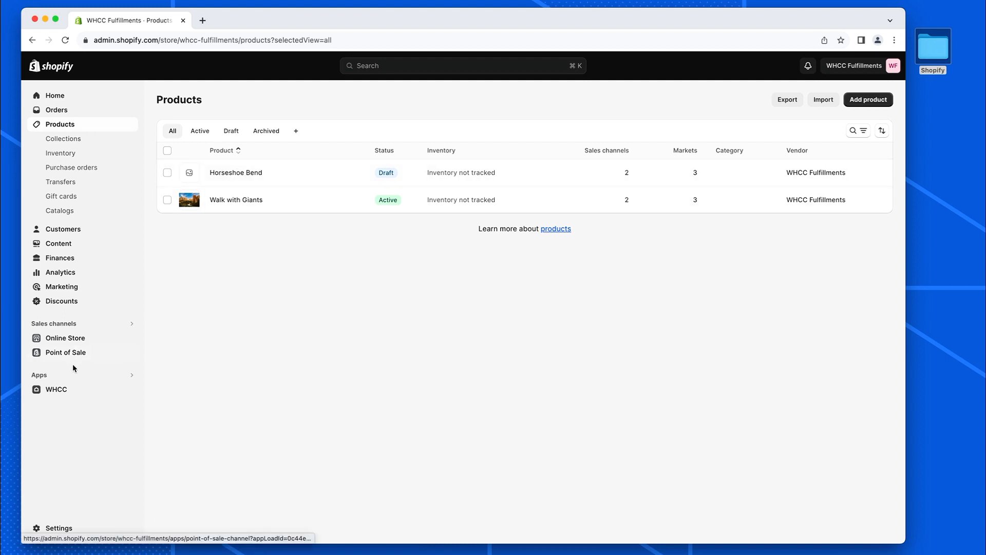
{"action": "left_click", "coordinate": [62, 390]}
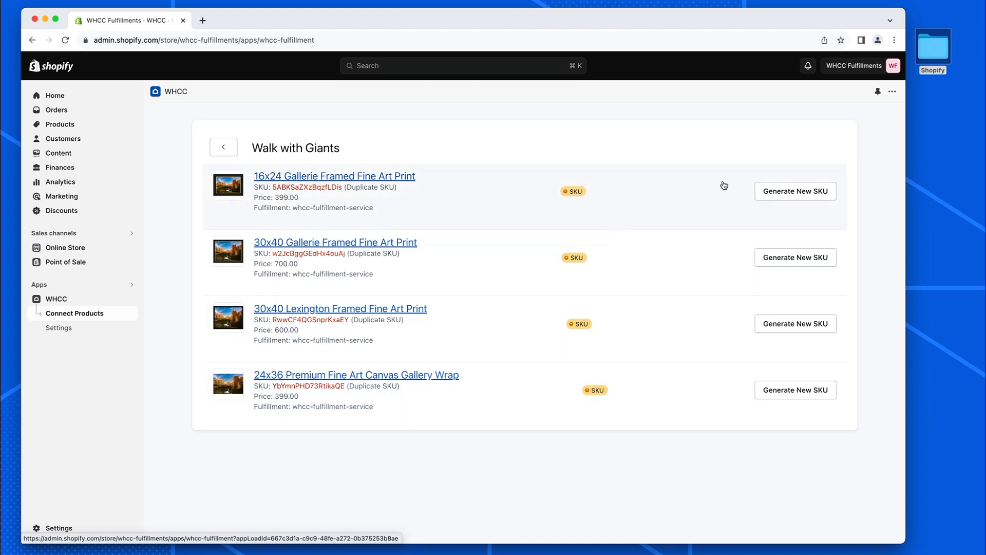
{"action": "left_click", "coordinate": [795, 193]}
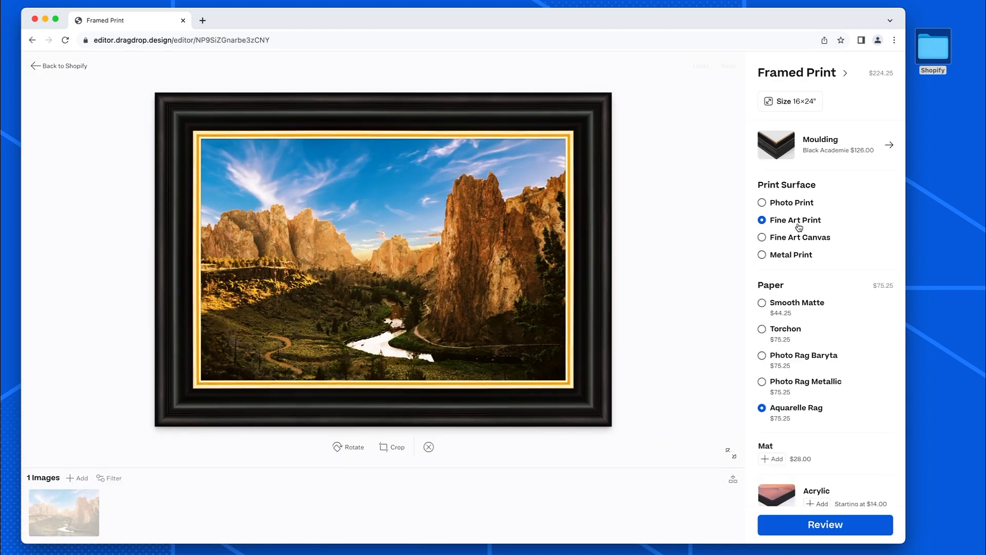
Replace the 16x24 framed print's image with the Horseshoe Bend photo from the Shopify folder, then review and save the variant
{"action": "double_click", "coordinate": [933, 60]}
{"action": "left_click_drag", "start_coordinate": [521, 365], "coordinate": [386, 271]}
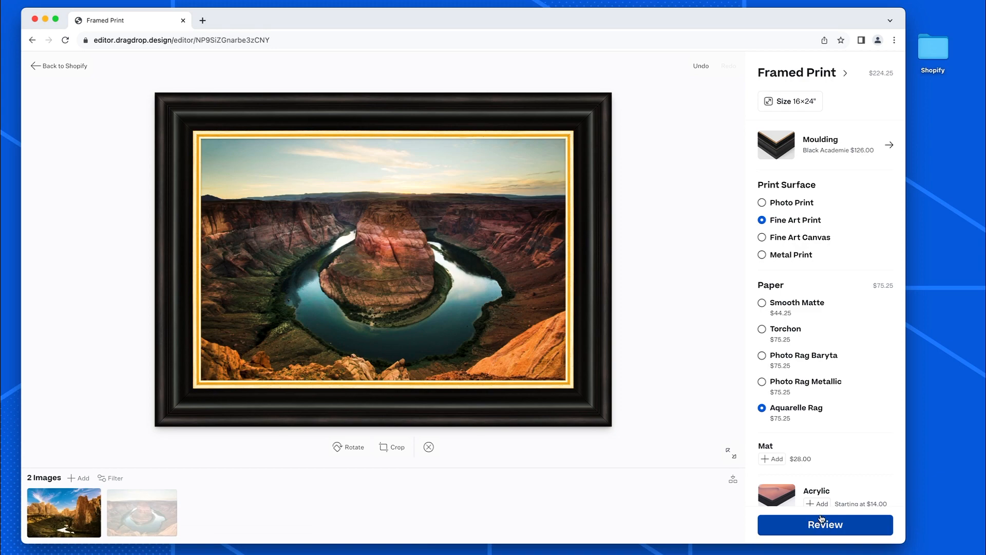
{"action": "left_click", "coordinate": [817, 524]}
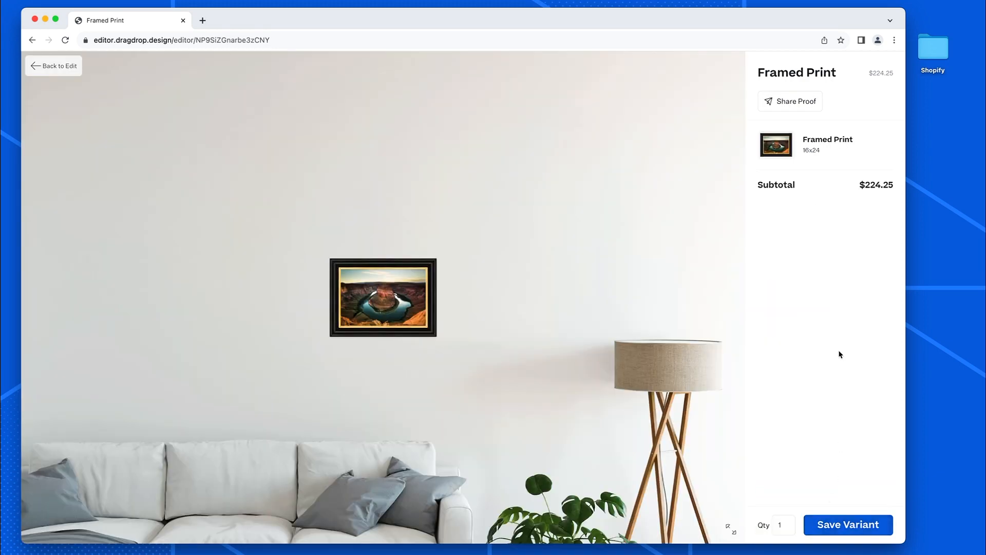
{"action": "left_click", "coordinate": [846, 528]}
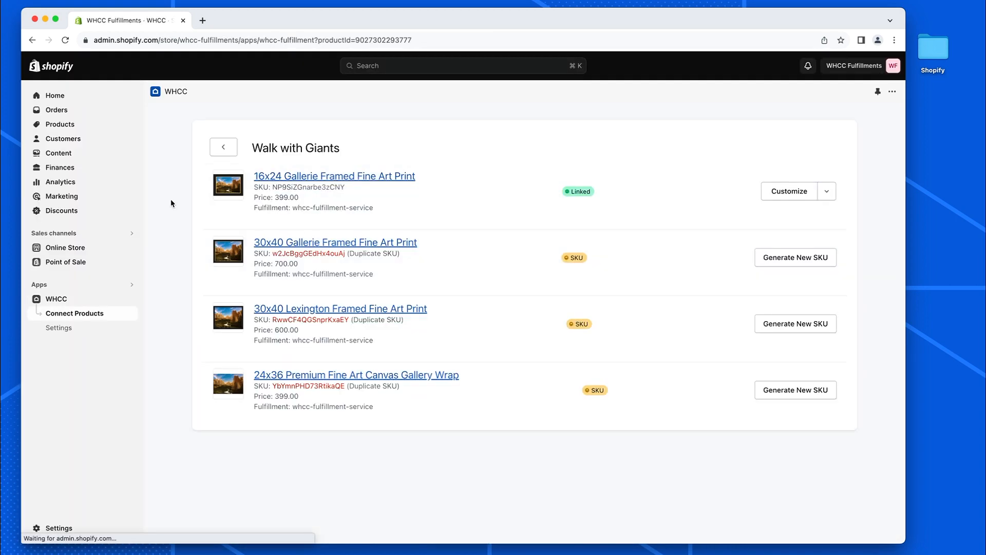
Review the Walk with Giants variants and base prices in the bulk editor, then return to the product list
{"action": "left_click", "coordinate": [74, 126]}
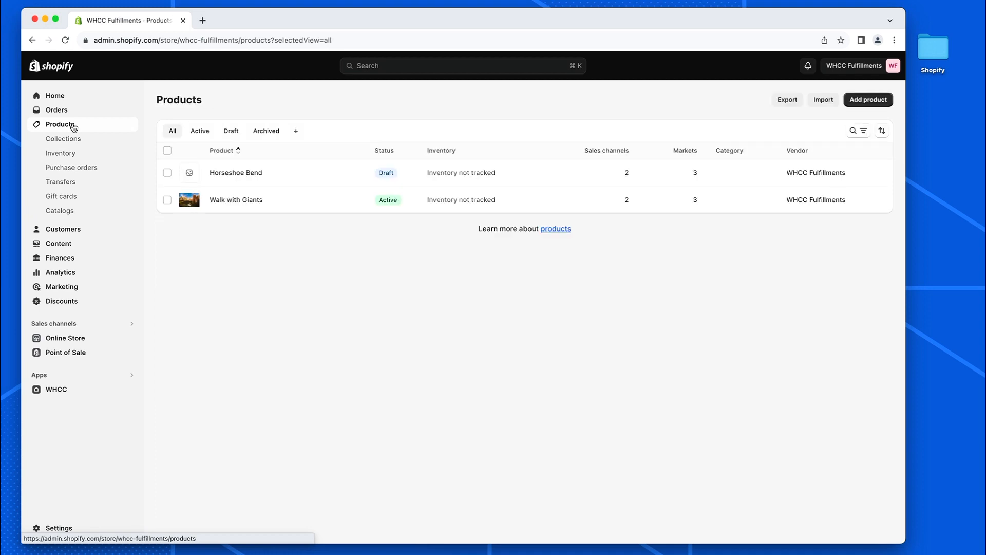
{"action": "left_click", "coordinate": [168, 201]}
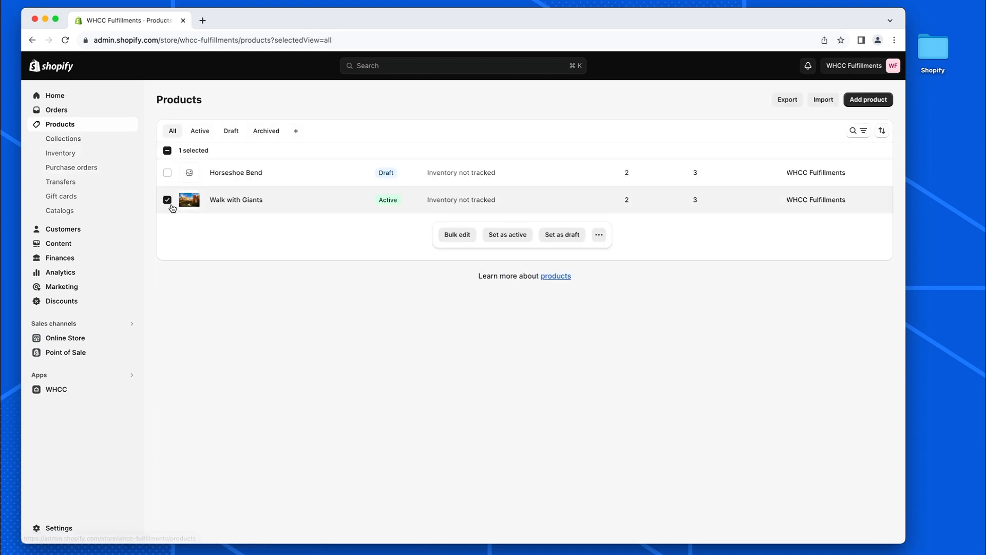
{"action": "left_click", "coordinate": [456, 236]}
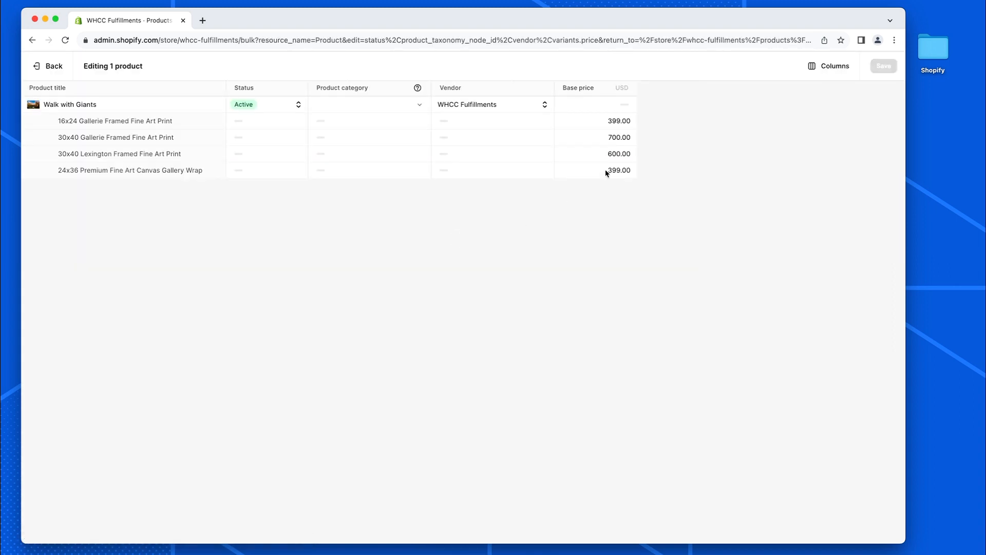
{"action": "left_click", "coordinate": [52, 67]}
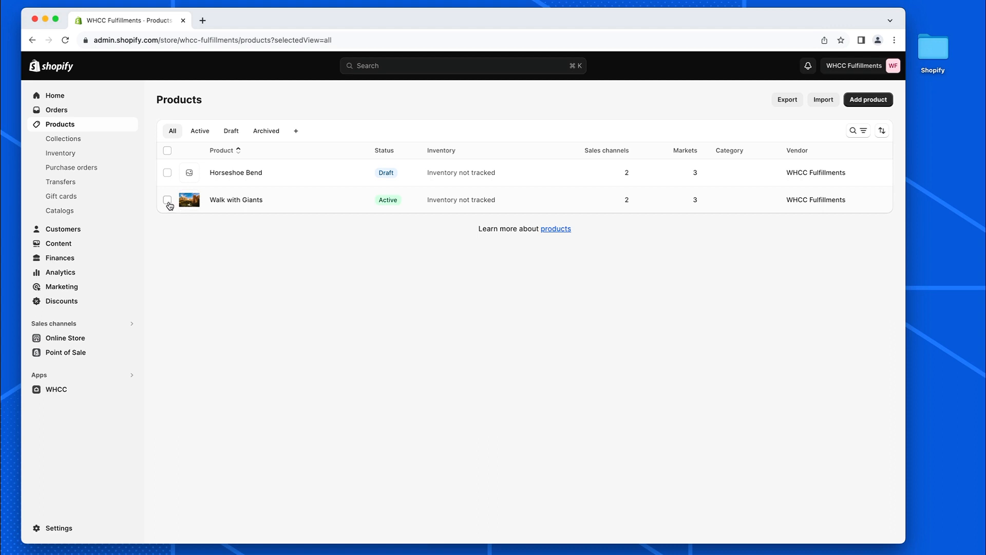
{"action": "left_click", "coordinate": [167, 200]}
Open the store's Shipping and delivery settings and look through the available shipping options
{"action": "left_click", "coordinate": [59, 529]}
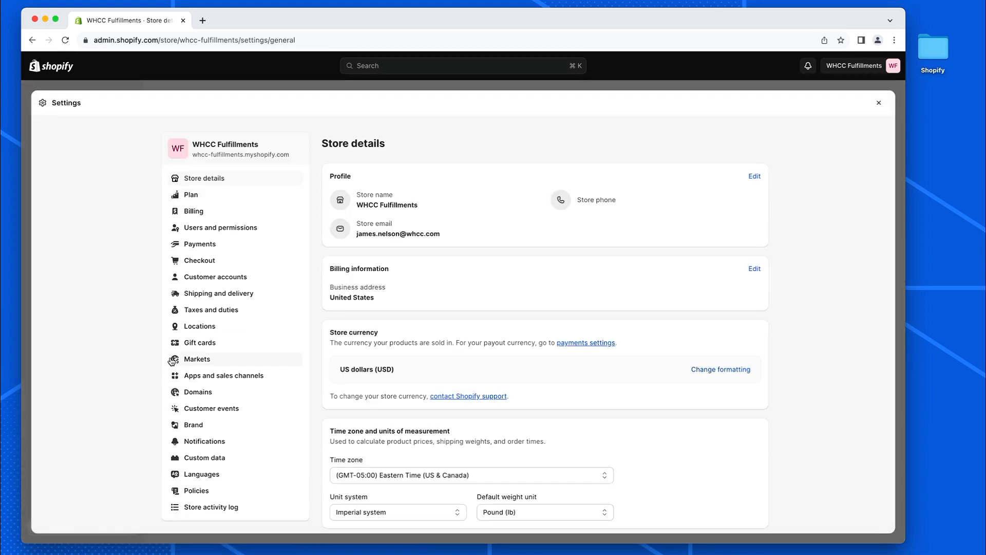
{"action": "left_click", "coordinate": [195, 292]}
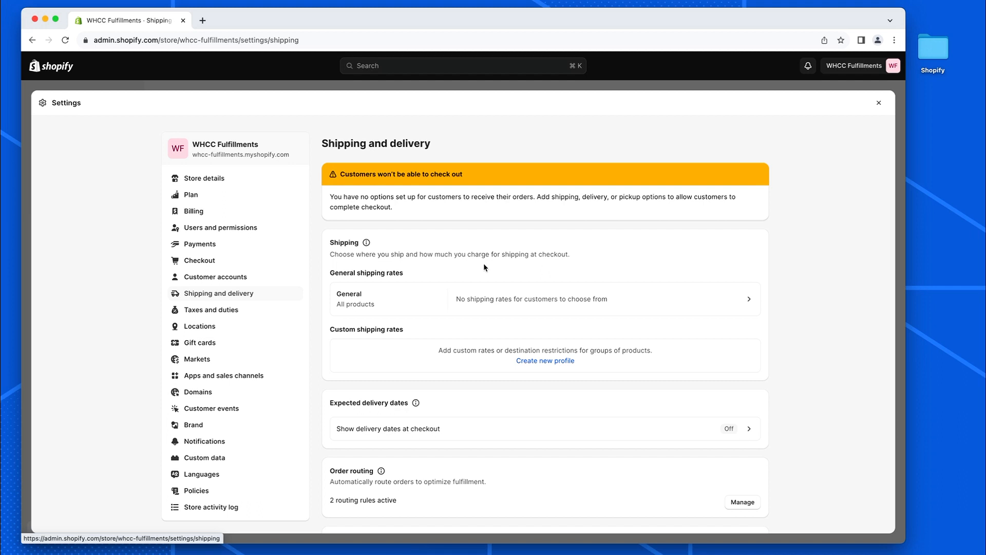
{"action": "scroll", "coordinate": [483, 267], "scroll_direction": "down", "scroll_amount": 10}
{"action": "scroll", "coordinate": [482, 267], "scroll_direction": "down", "scroll_amount": 5}
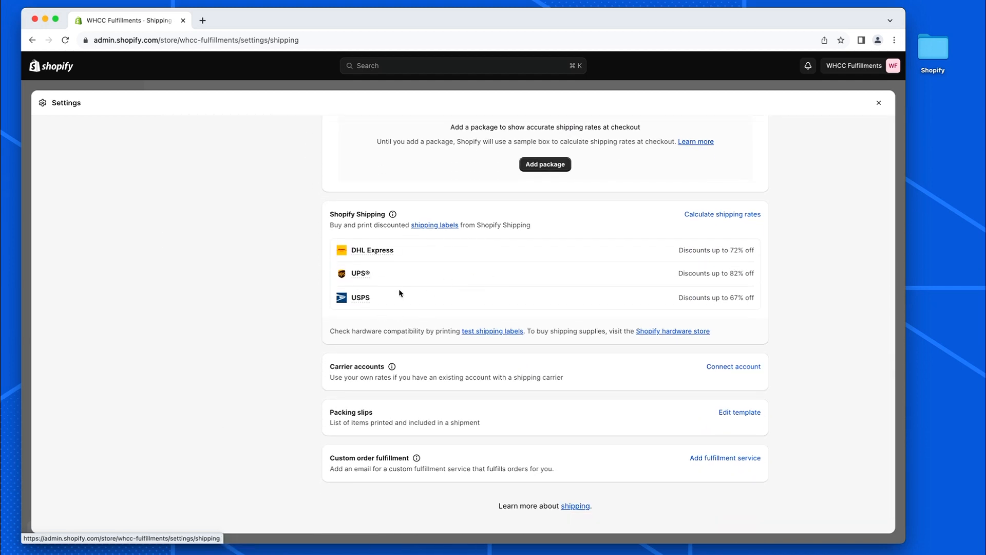
{"action": "scroll", "coordinate": [528, 282], "scroll_direction": "up", "scroll_amount": 12}
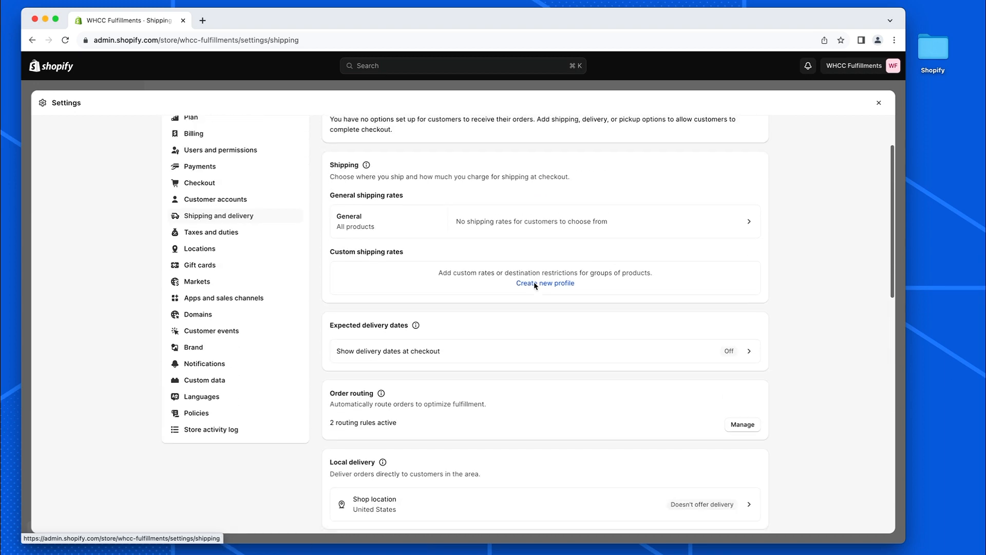
{"action": "scroll", "coordinate": [535, 281], "scroll_direction": "up", "scroll_amount": 2}
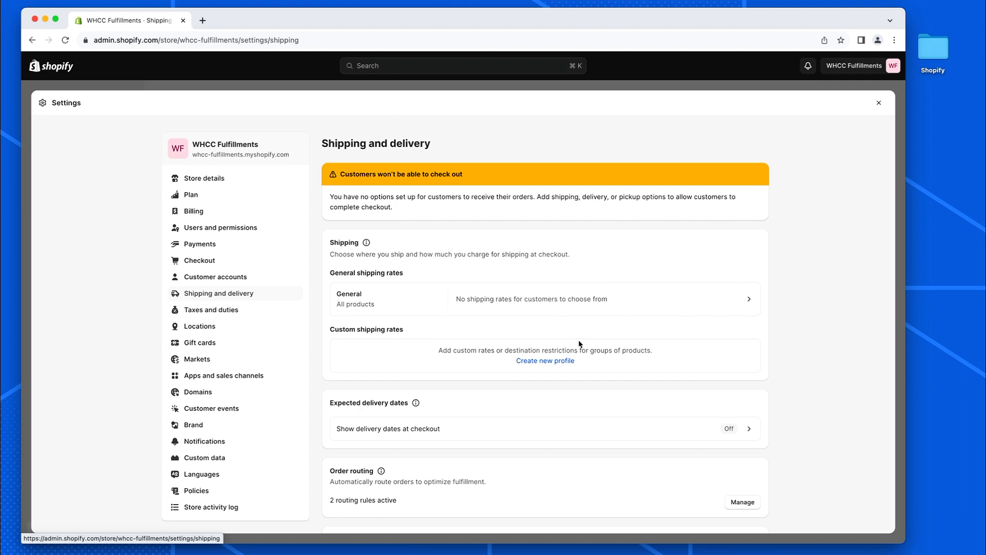
Create a custom shipping profile named US and add all variants of Horseshoe Bend and Walk with Giants
{"action": "left_click", "coordinate": [550, 360]}
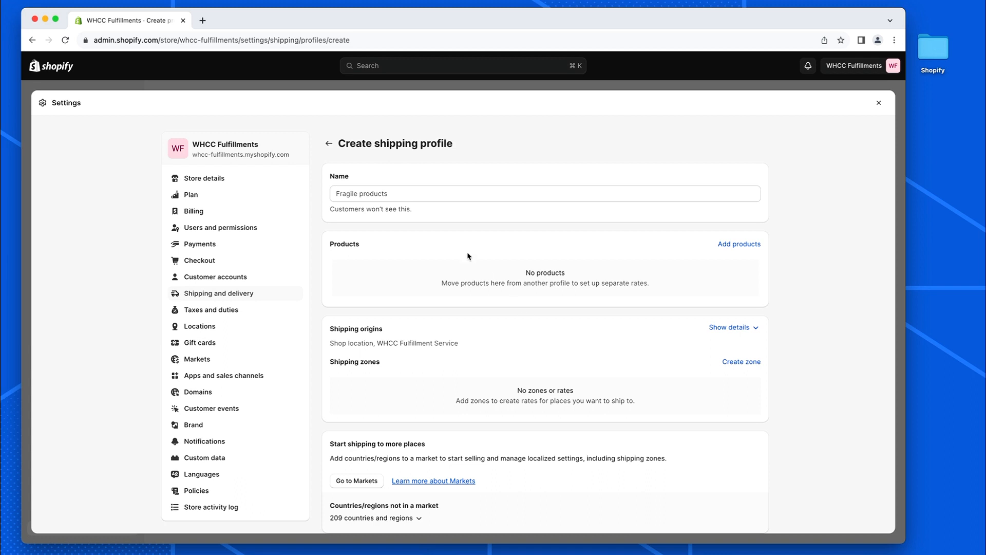
{"action": "left_click", "coordinate": [397, 198]}
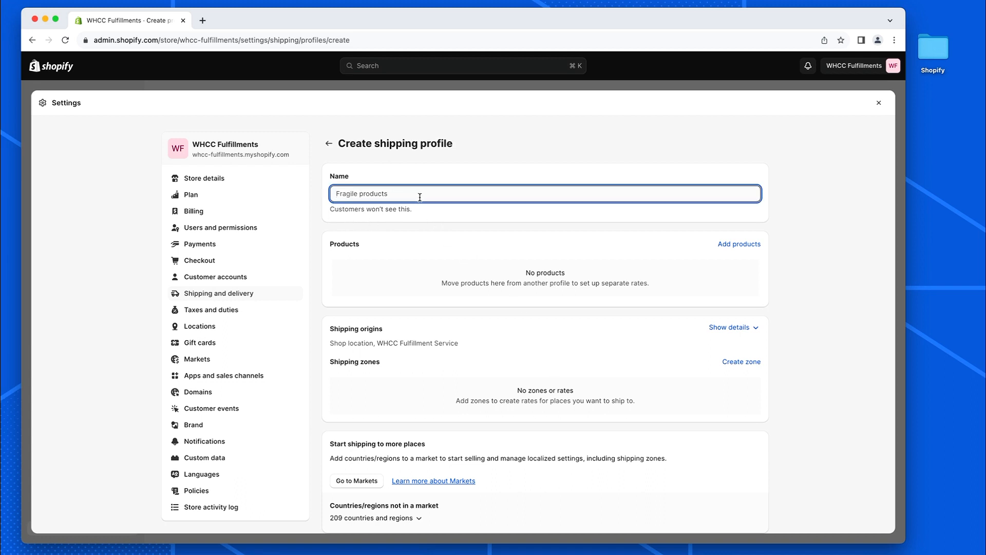
{"action": "type", "text": "US"}
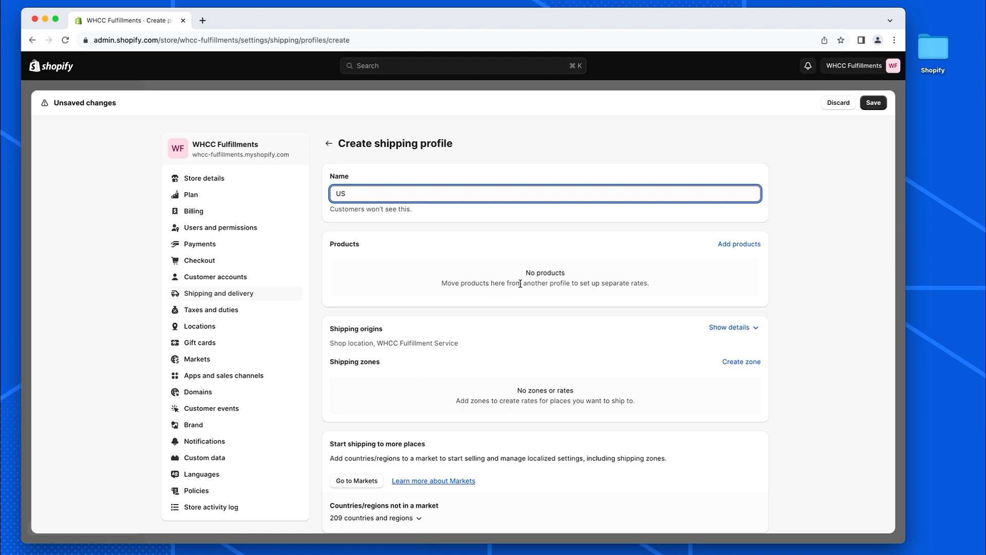
{"action": "left_click", "coordinate": [739, 245]}
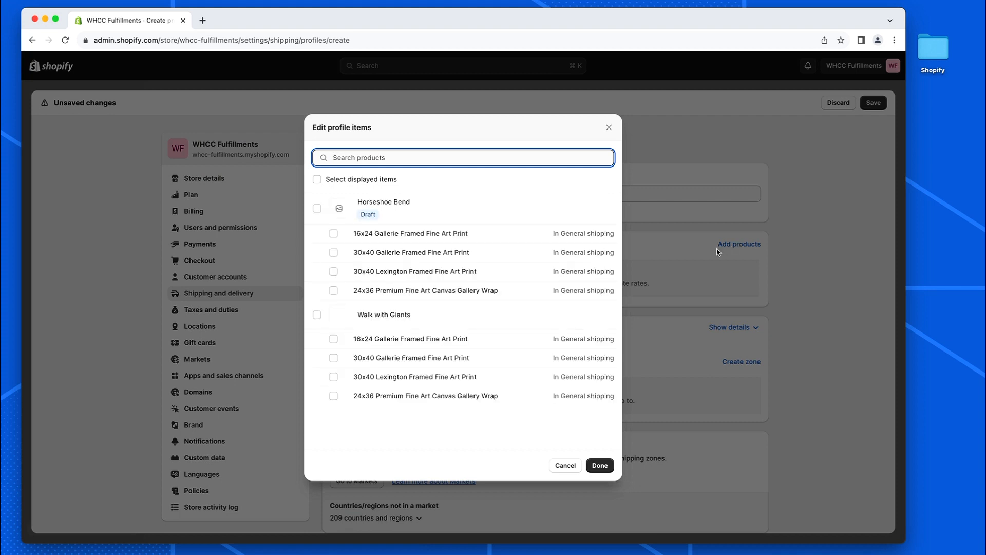
{"action": "left_click", "coordinate": [316, 179]}
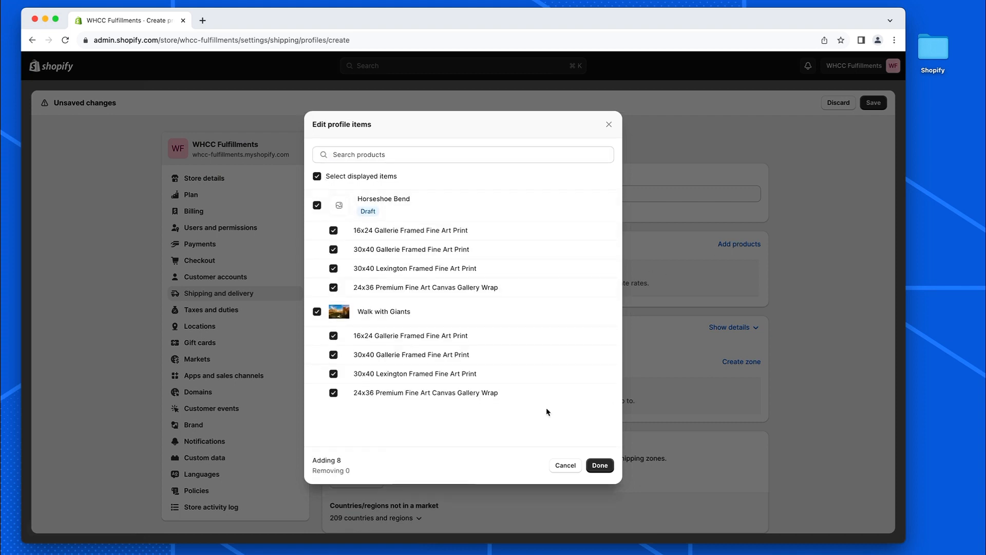
{"action": "left_click", "coordinate": [596, 462]}
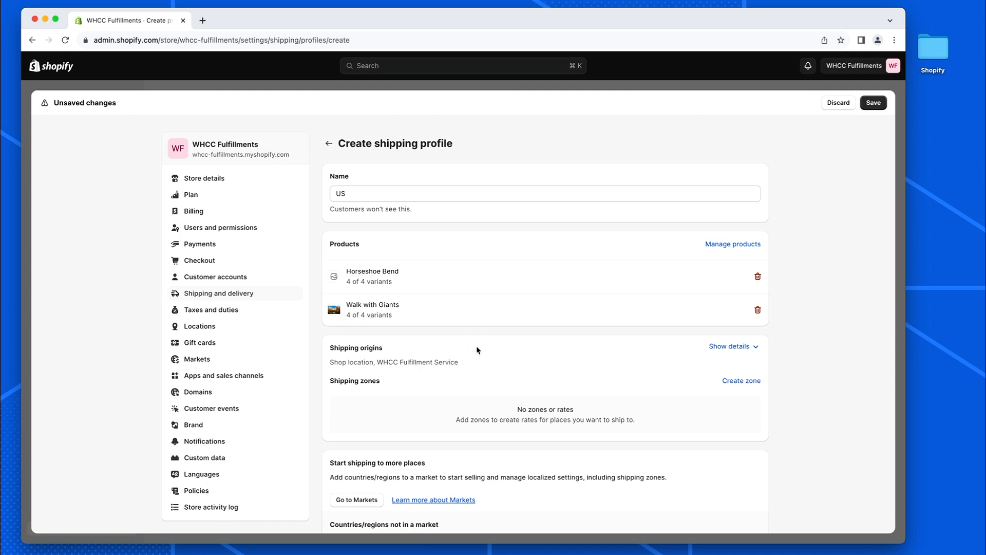
Start a new shipping zone named Lower 48 in the profile and include the United States
{"action": "scroll", "coordinate": [485, 344], "scroll_direction": "down", "scroll_amount": 3}
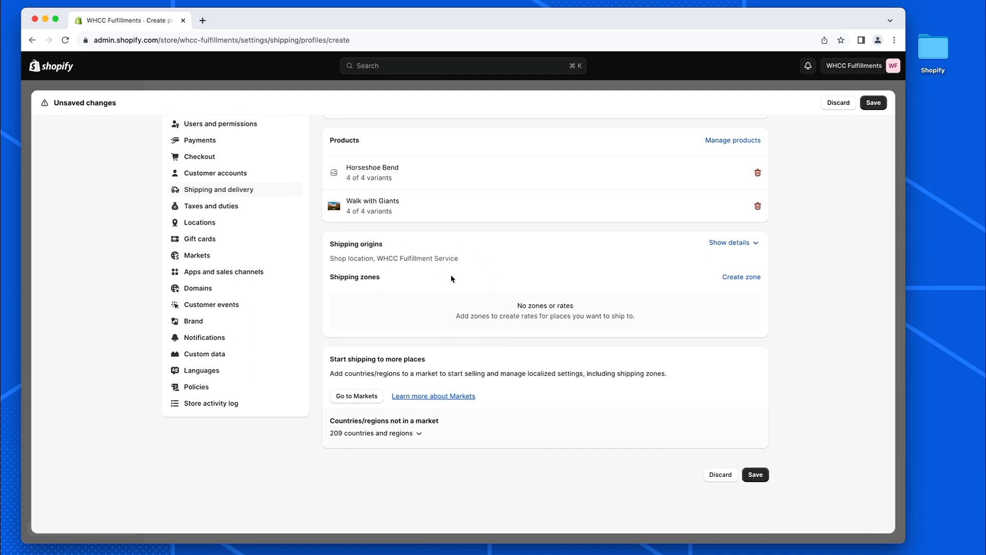
{"action": "left_click", "coordinate": [736, 280]}
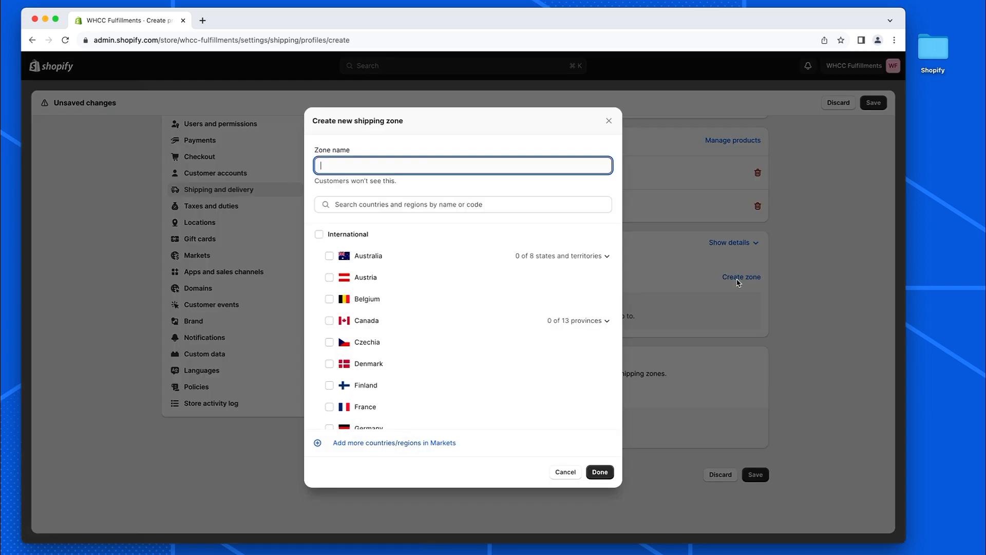
{"action": "type", "text": "Lower 48"}
{"action": "scroll", "coordinate": [461, 316], "scroll_direction": "down", "scroll_amount": 10}
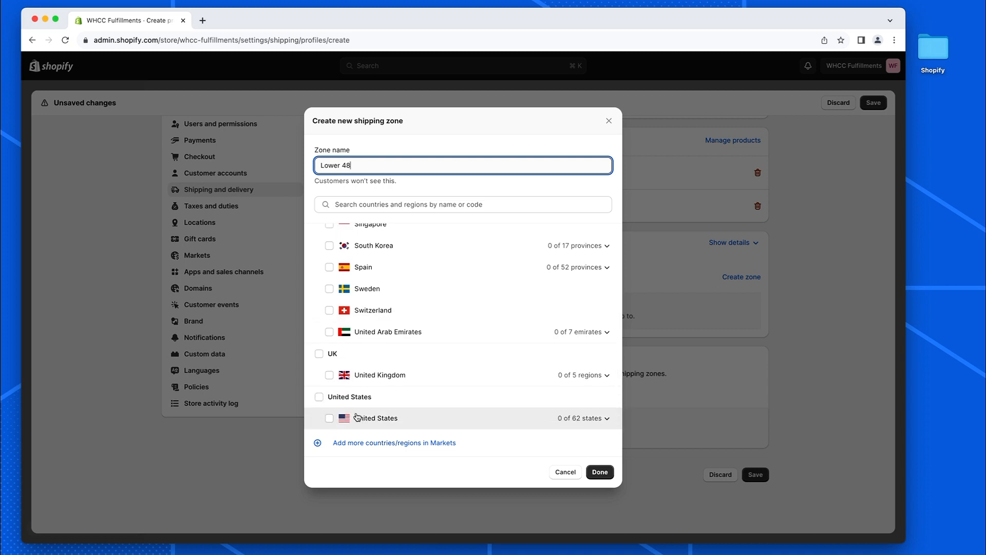
{"action": "left_click", "coordinate": [318, 397]}
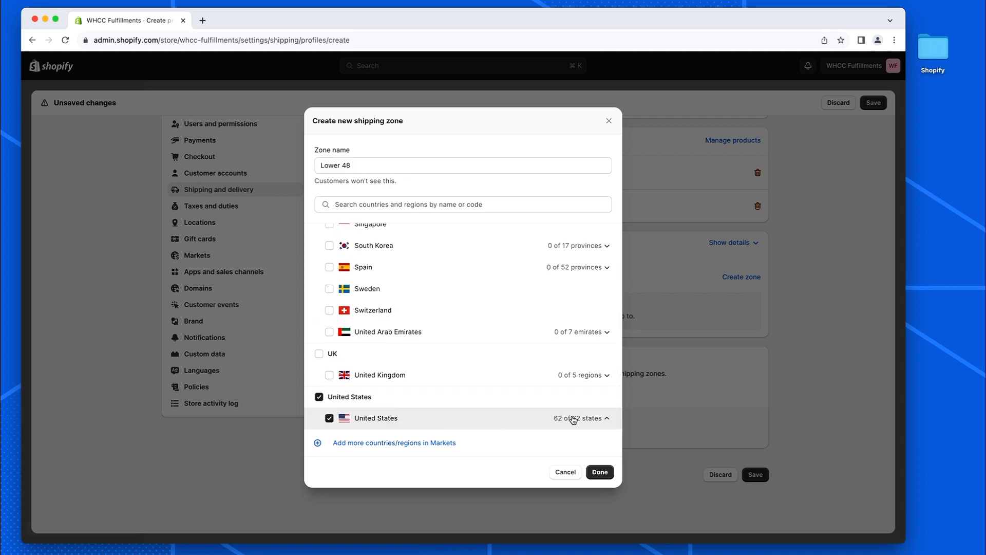
Expand the United States list and exclude American Samoa and Alaska from the Lower 48 zone
{"action": "left_click", "coordinate": [573, 418]}
{"action": "scroll", "coordinate": [570, 397], "scroll_direction": "down", "scroll_amount": 5}
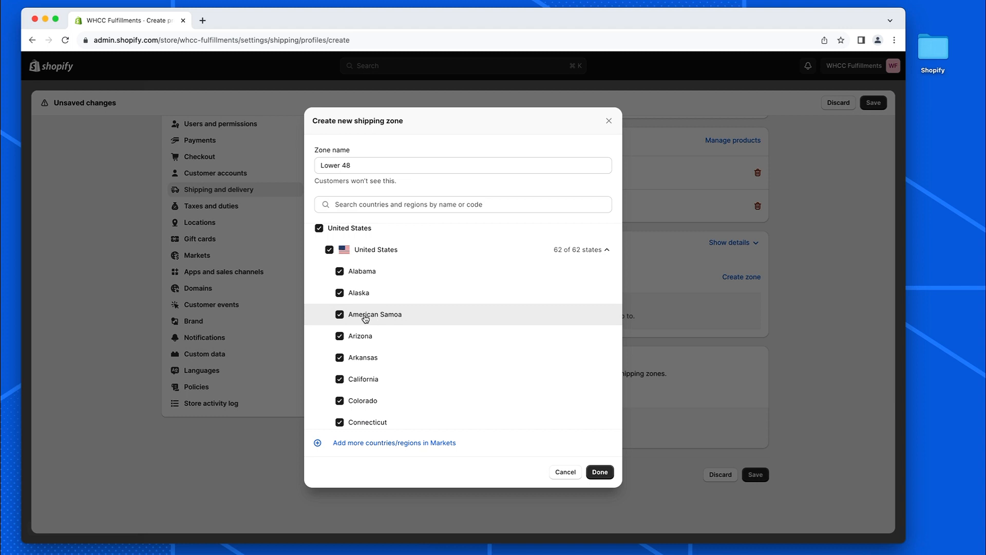
{"action": "left_click", "coordinate": [340, 315]}
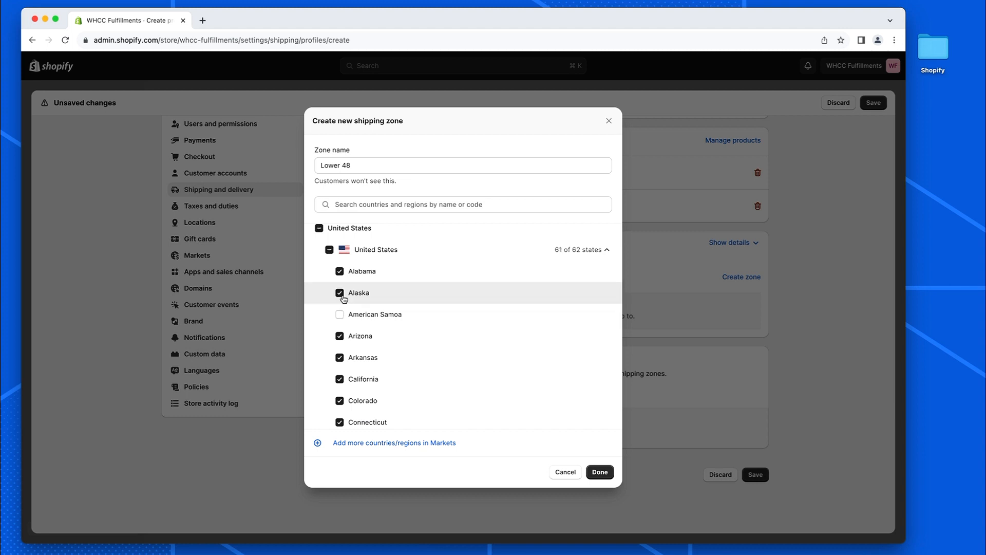
{"action": "left_click", "coordinate": [340, 297]}
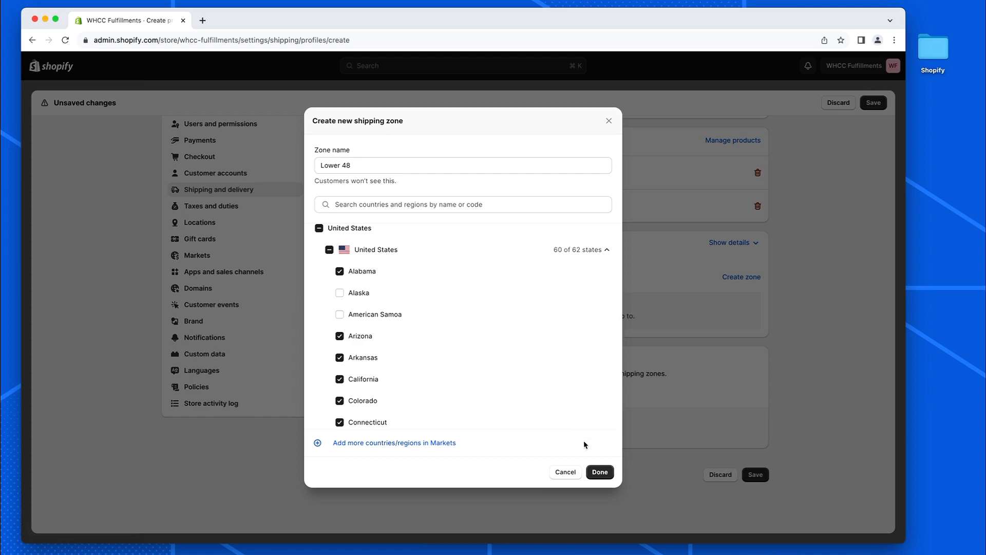
Finish creating the Lower 48 zone and add a free shipping rate named US to it
{"action": "left_click", "coordinate": [599, 471]}
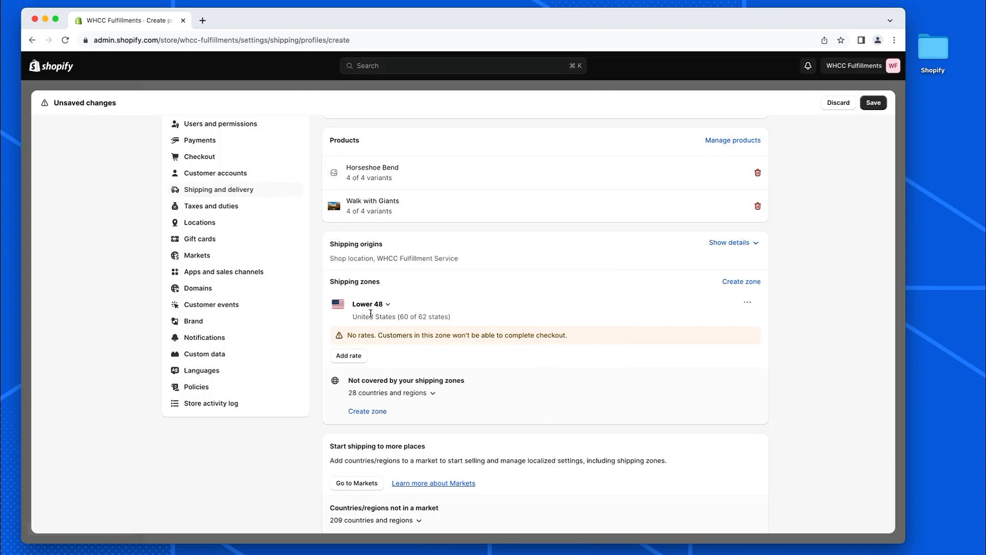
{"action": "left_click", "coordinate": [352, 356]}
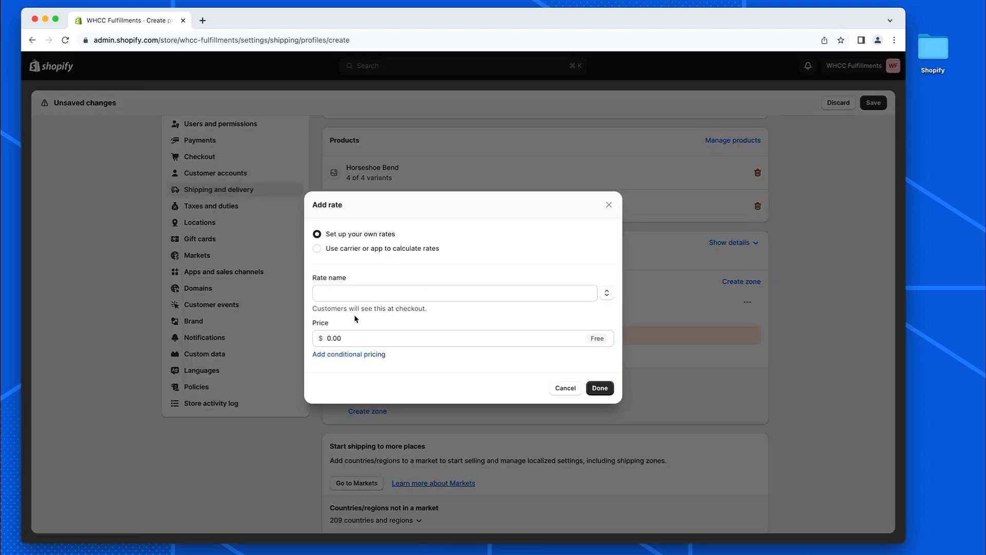
{"action": "left_click", "coordinate": [348, 293]}
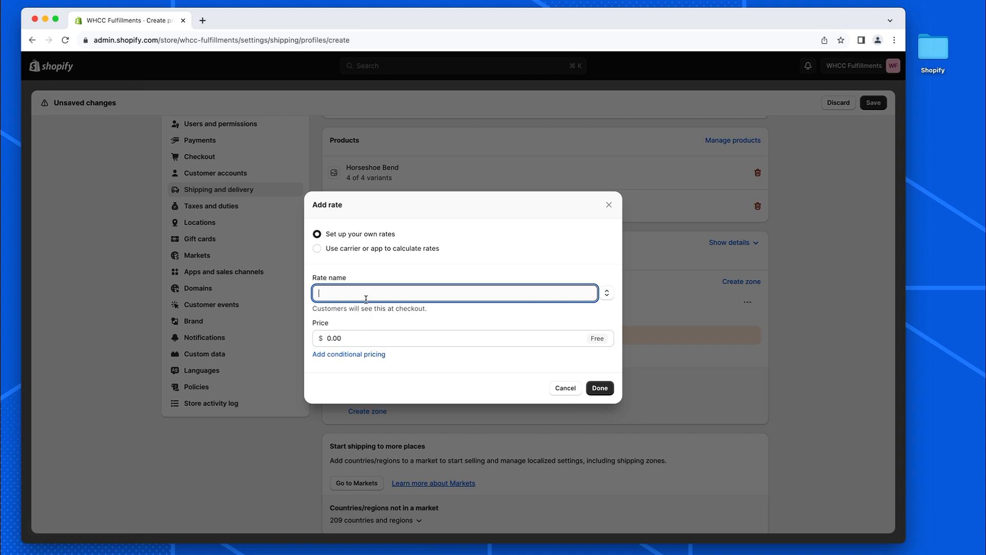
{"action": "type", "text": "US"}
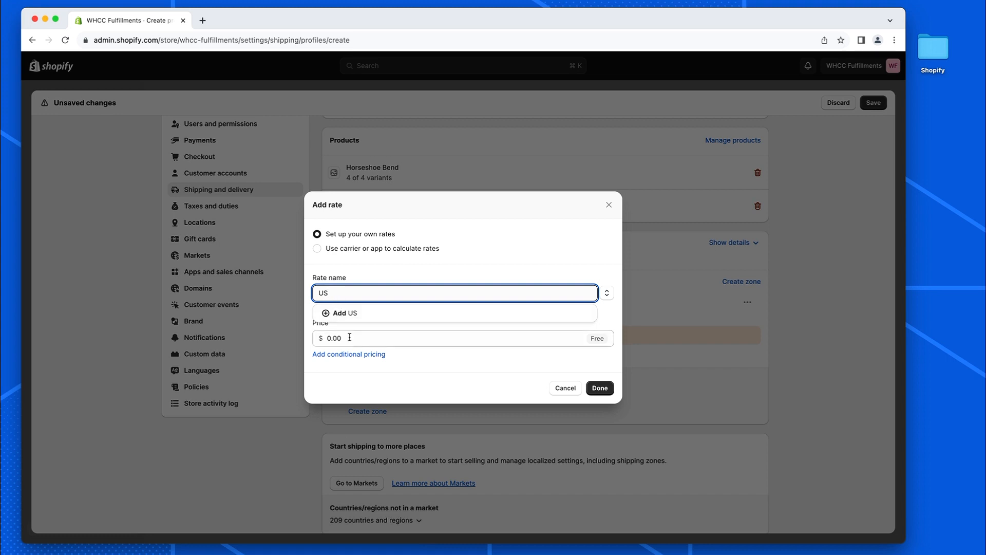
{"action": "left_click", "coordinate": [600, 389]}
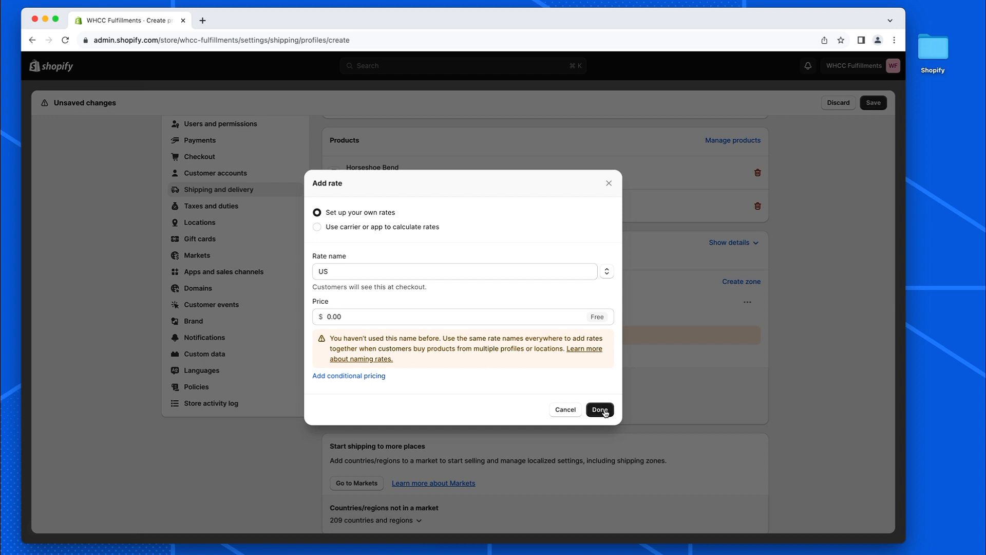
{"action": "left_click", "coordinate": [601, 408]}
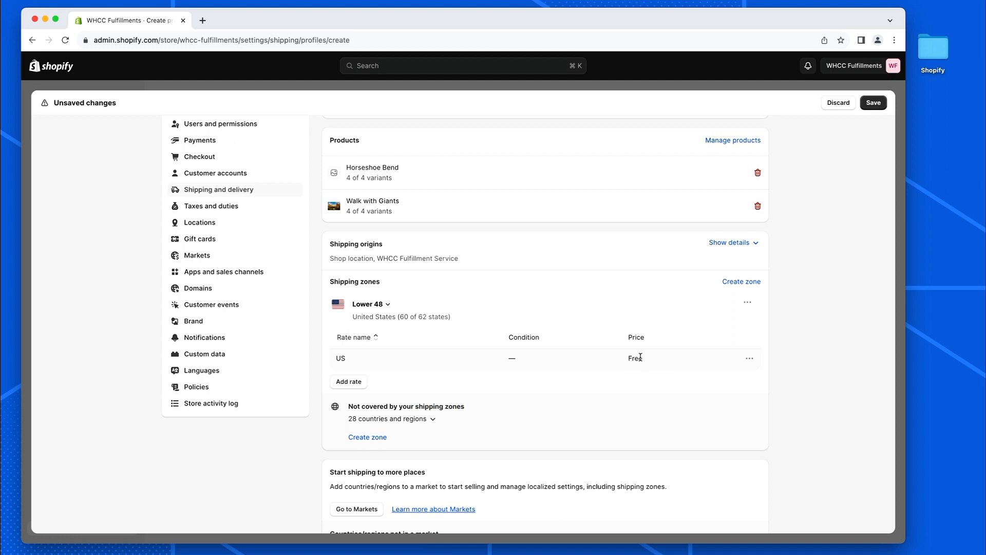
Create a second shipping zone named AK that covers only Alaska within the United States
{"action": "scroll", "coordinate": [597, 361], "scroll_direction": "down", "scroll_amount": 3}
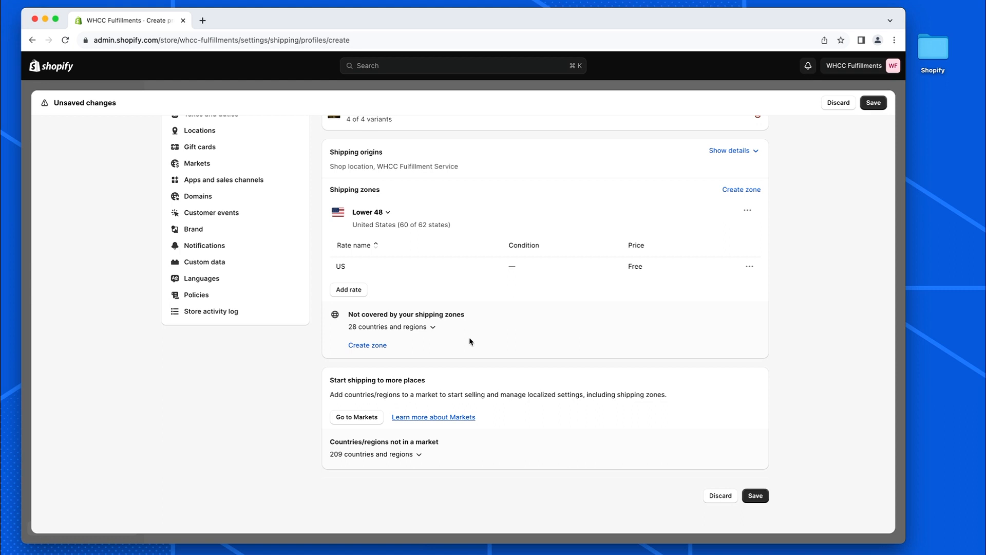
{"action": "left_click", "coordinate": [367, 345]}
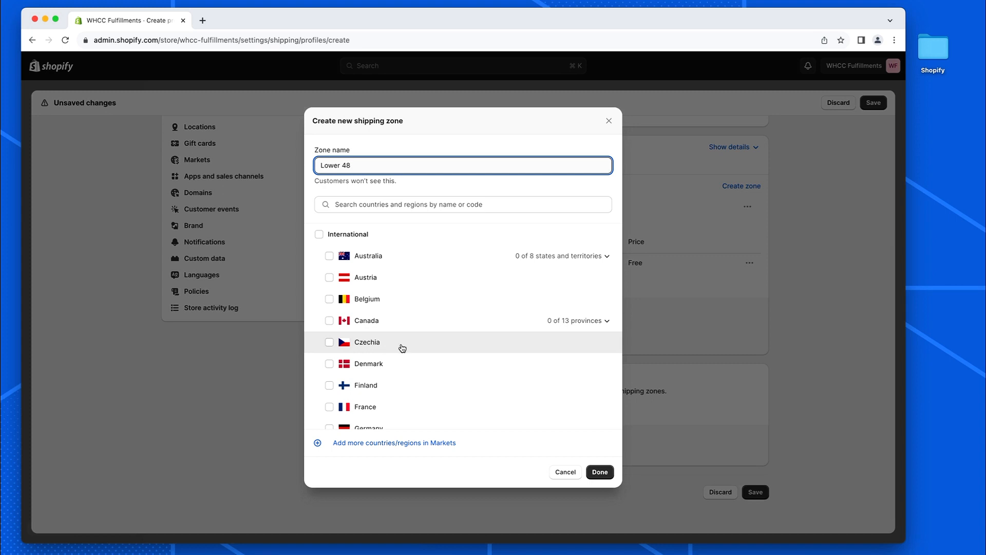
{"action": "scroll", "coordinate": [430, 338], "scroll_direction": "down", "scroll_amount": 10}
{"action": "left_click_drag", "start_coordinate": [358, 165], "coordinate": [297, 163]}
{"action": "type", "text": "AK"}
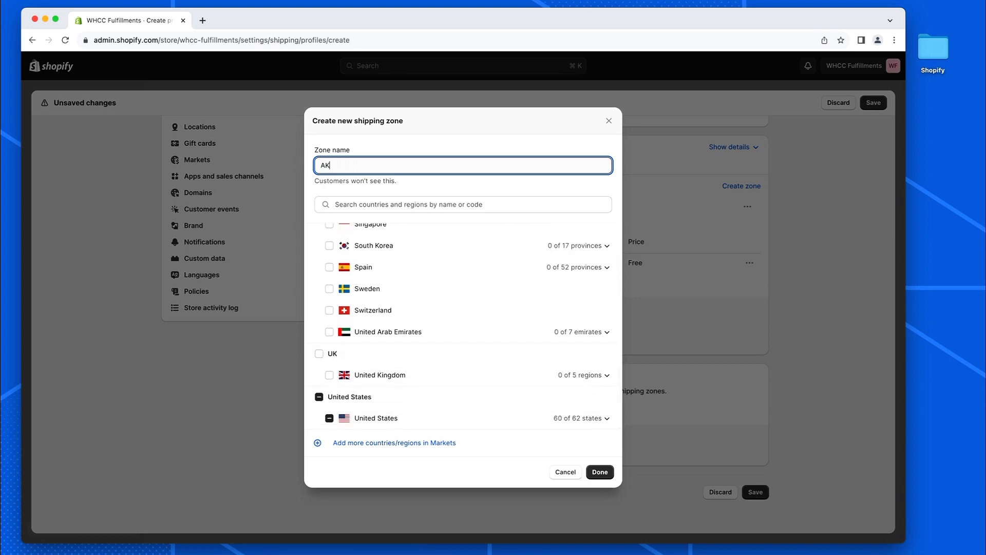
{"action": "left_click", "coordinate": [339, 396]}
{"action": "left_click", "coordinate": [570, 417]}
{"action": "scroll", "coordinate": [513, 389], "scroll_direction": "down", "scroll_amount": 5}
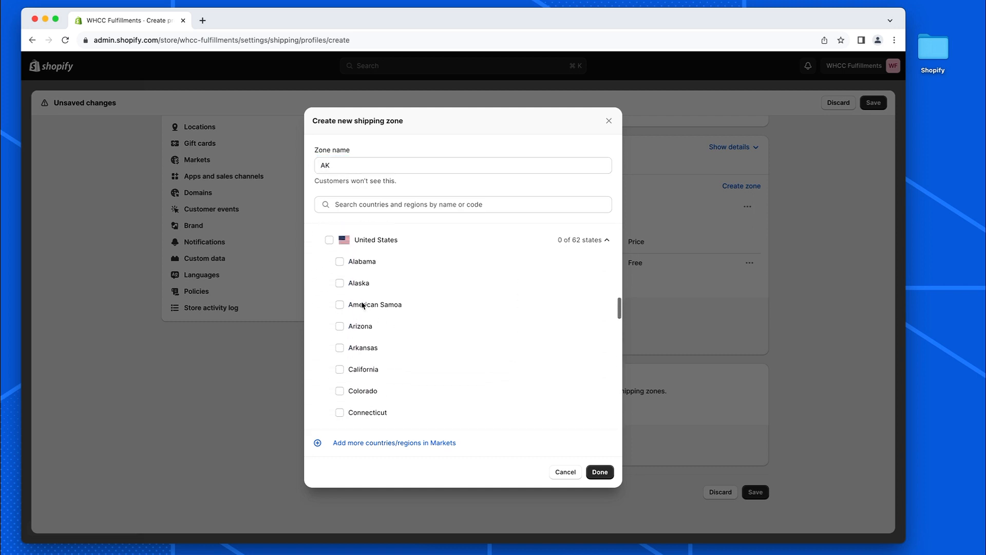
{"action": "left_click", "coordinate": [340, 283]}
{"action": "left_click", "coordinate": [599, 472]}
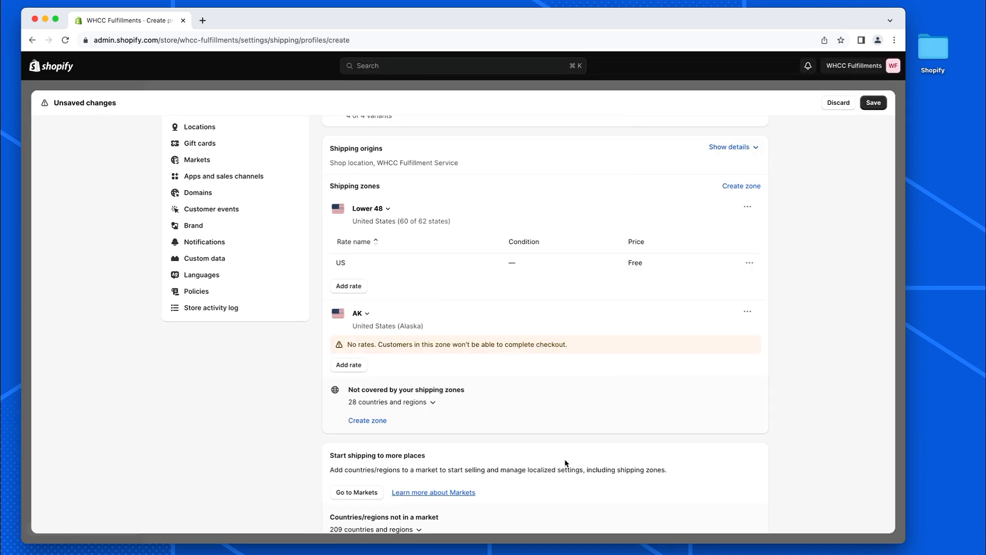
Add a shipping rate named AK priced at $10.00 to the AK zone
{"action": "left_click", "coordinate": [349, 366]}
{"action": "left_click", "coordinate": [344, 293]}
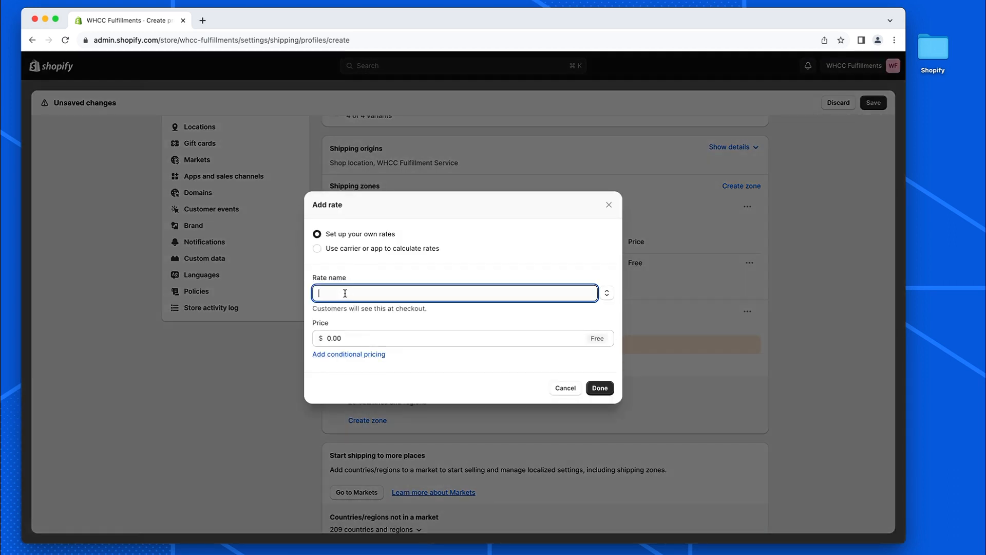
{"action": "type", "text": "AK"}
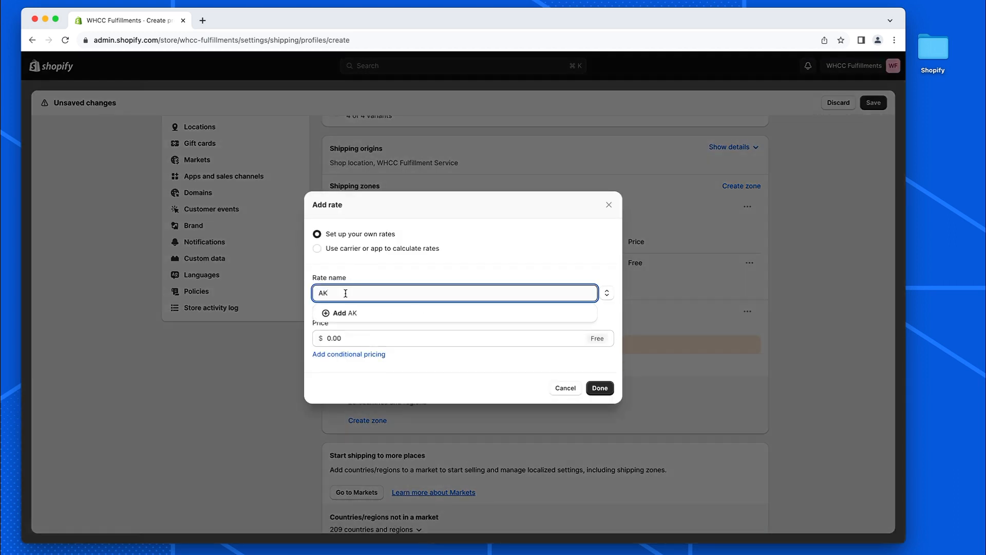
{"action": "left_click", "coordinate": [386, 340]}
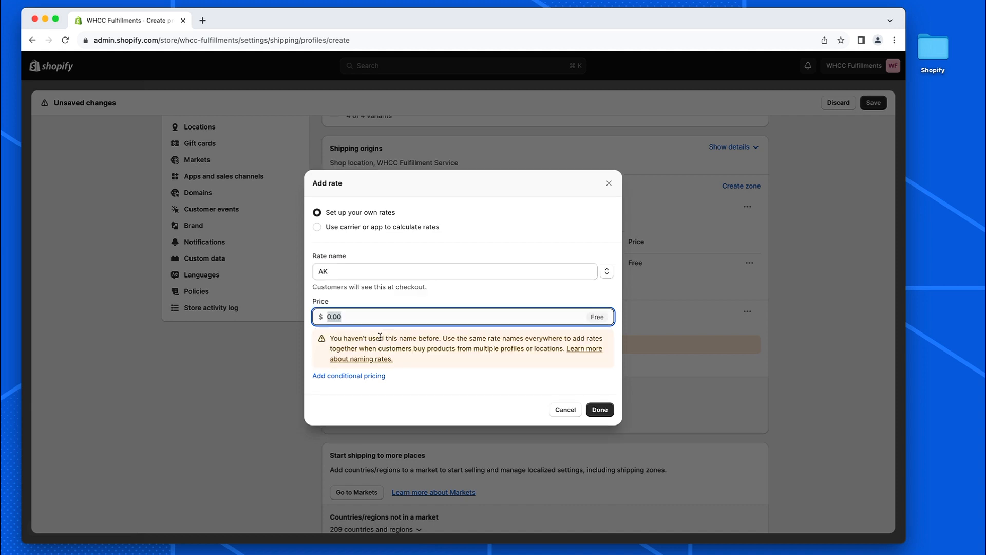
{"action": "type", "text": "10"}
{"action": "left_click", "coordinate": [596, 410]}
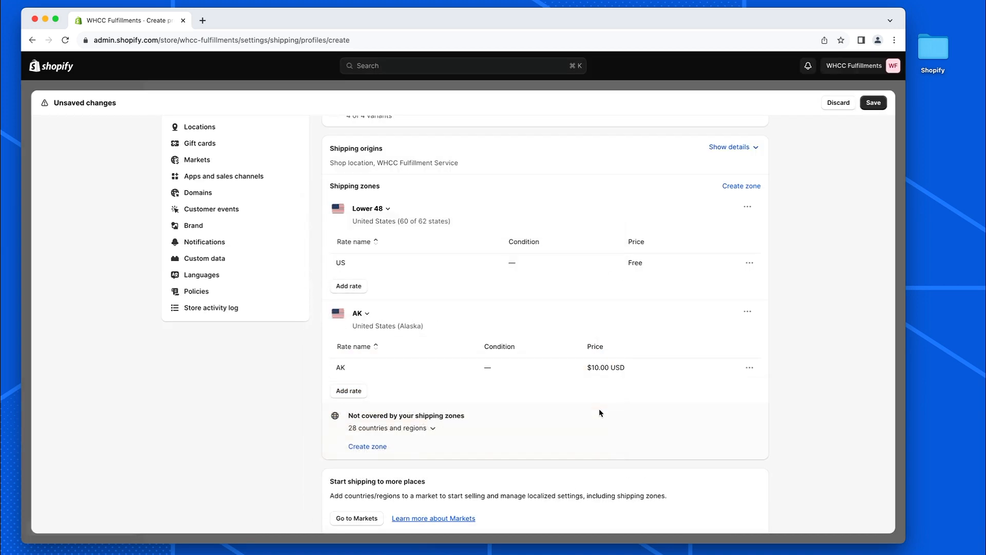